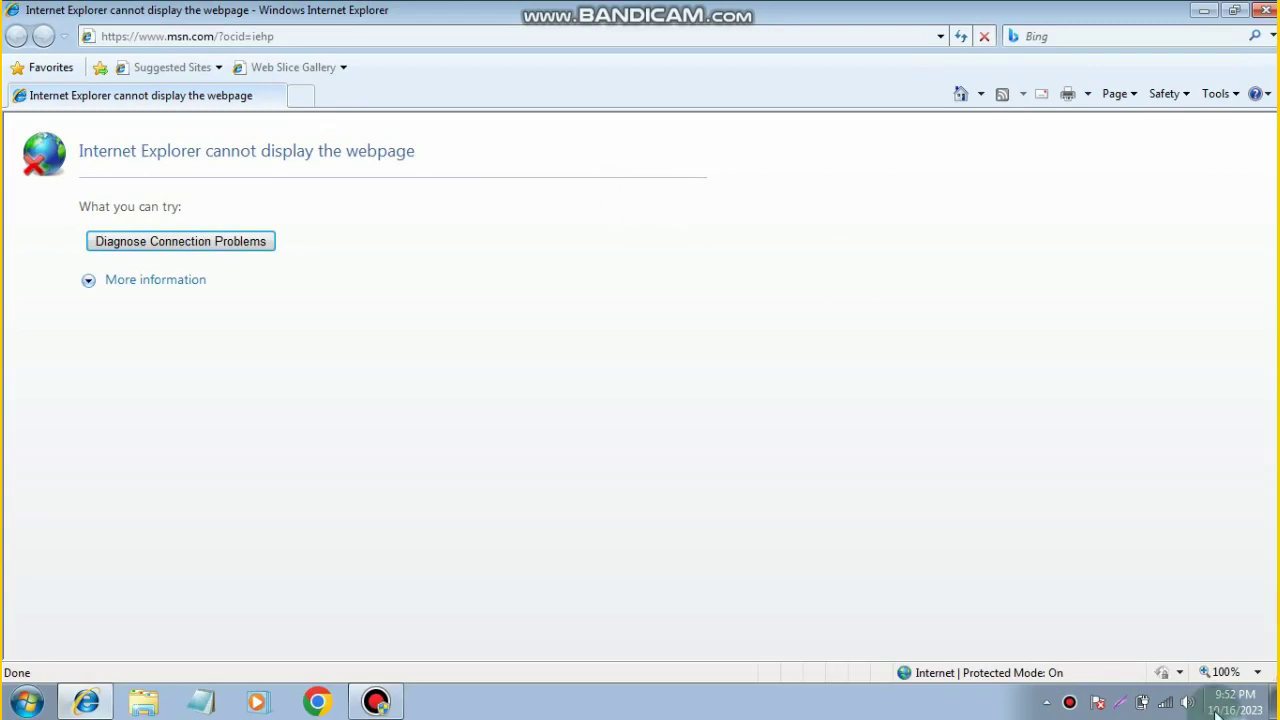
# - Open the system date and time settings, check the set date and time, and confirm them
pyautogui.moveTo(1218, 712)
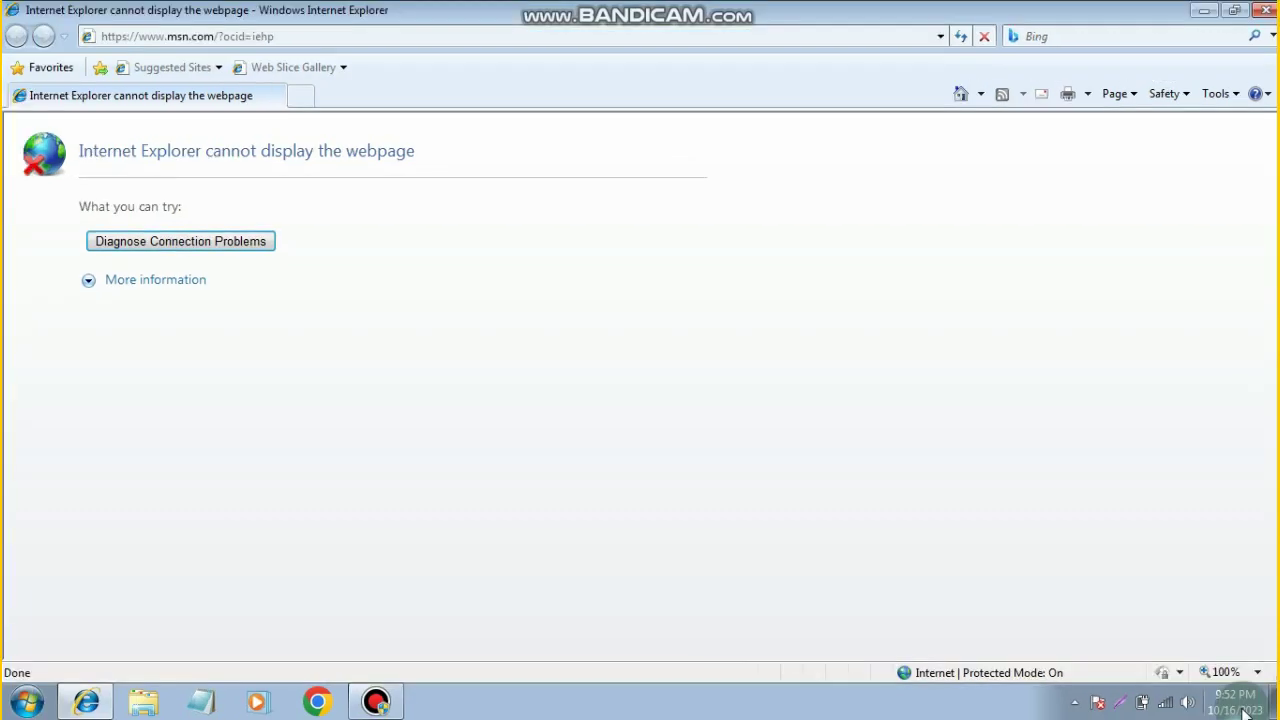
pyautogui.click(1244, 712)
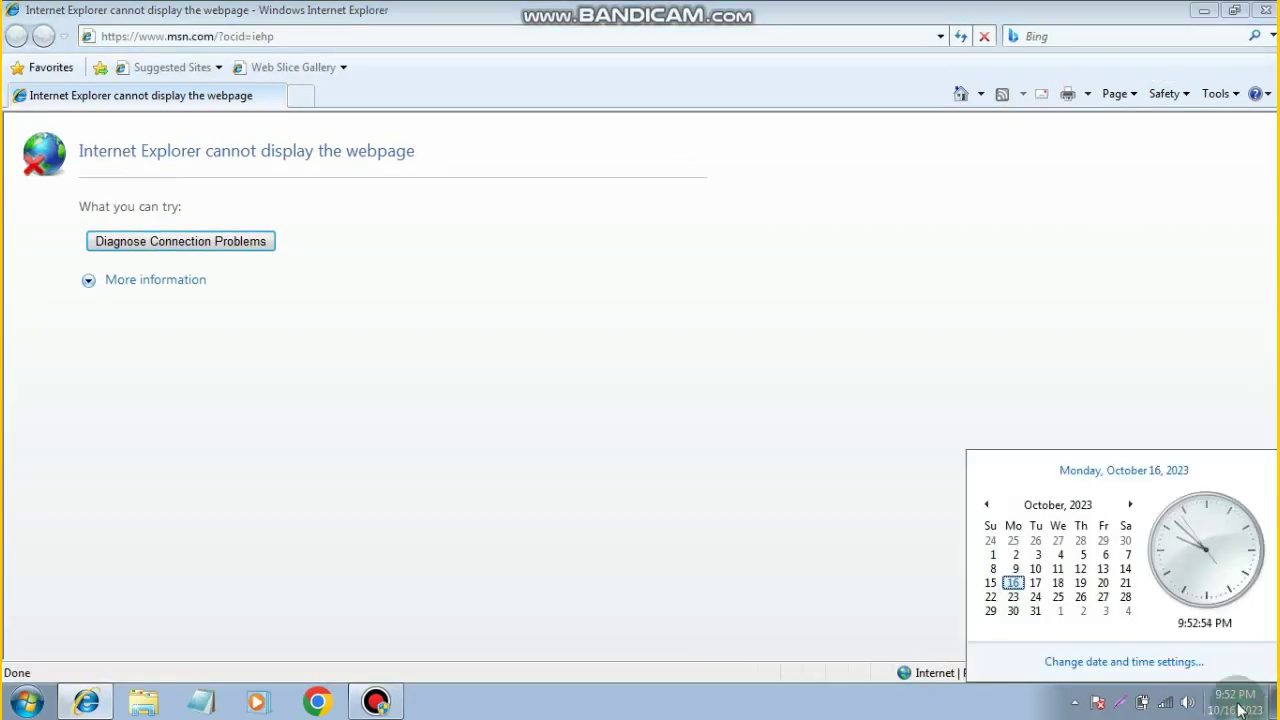
pyautogui.click(1097, 662)
pyautogui.click(359, 262)
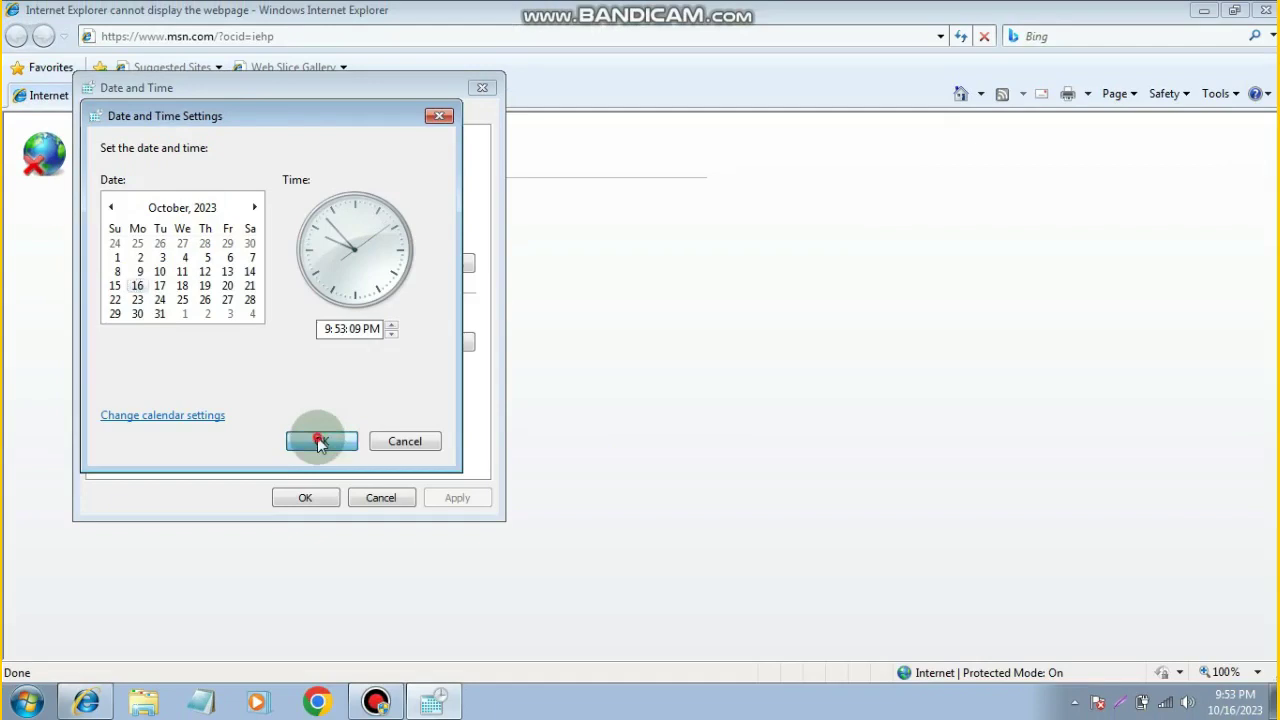
pyautogui.click(320, 441)
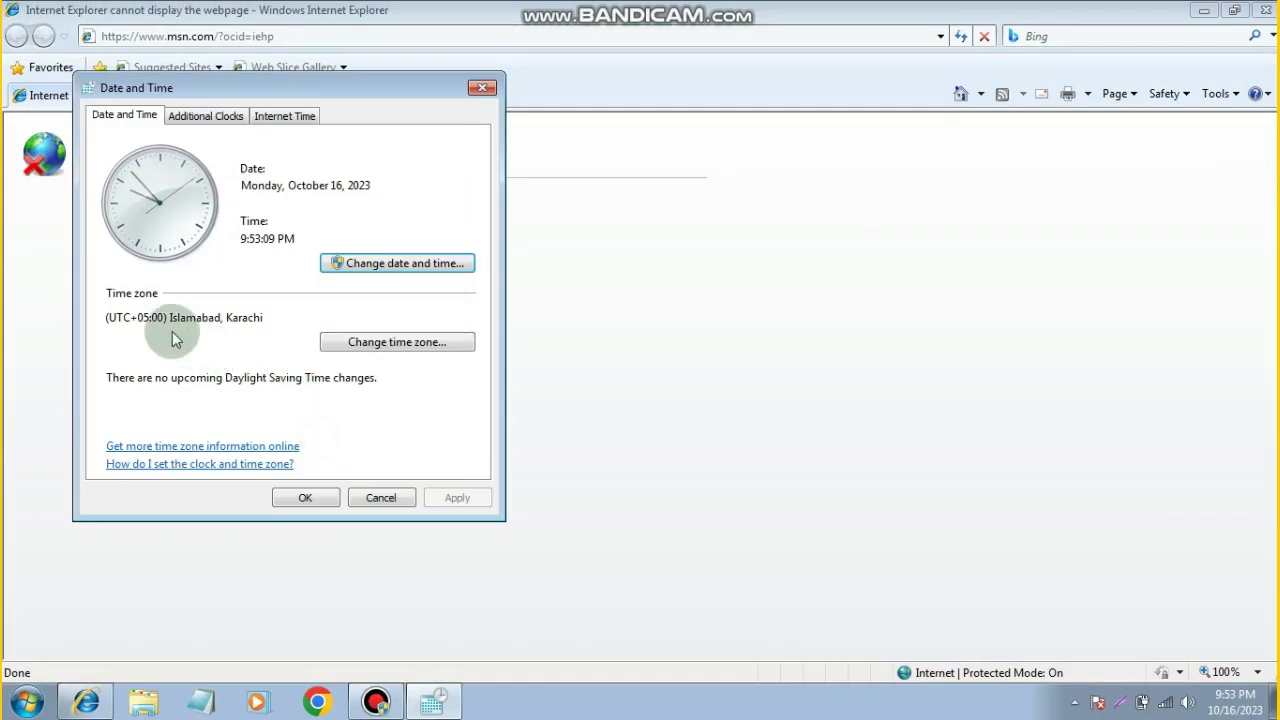
# - Review the time zone setting and its available choices, confirm it, and close the Date and Time dialog
pyautogui.click(376, 350)
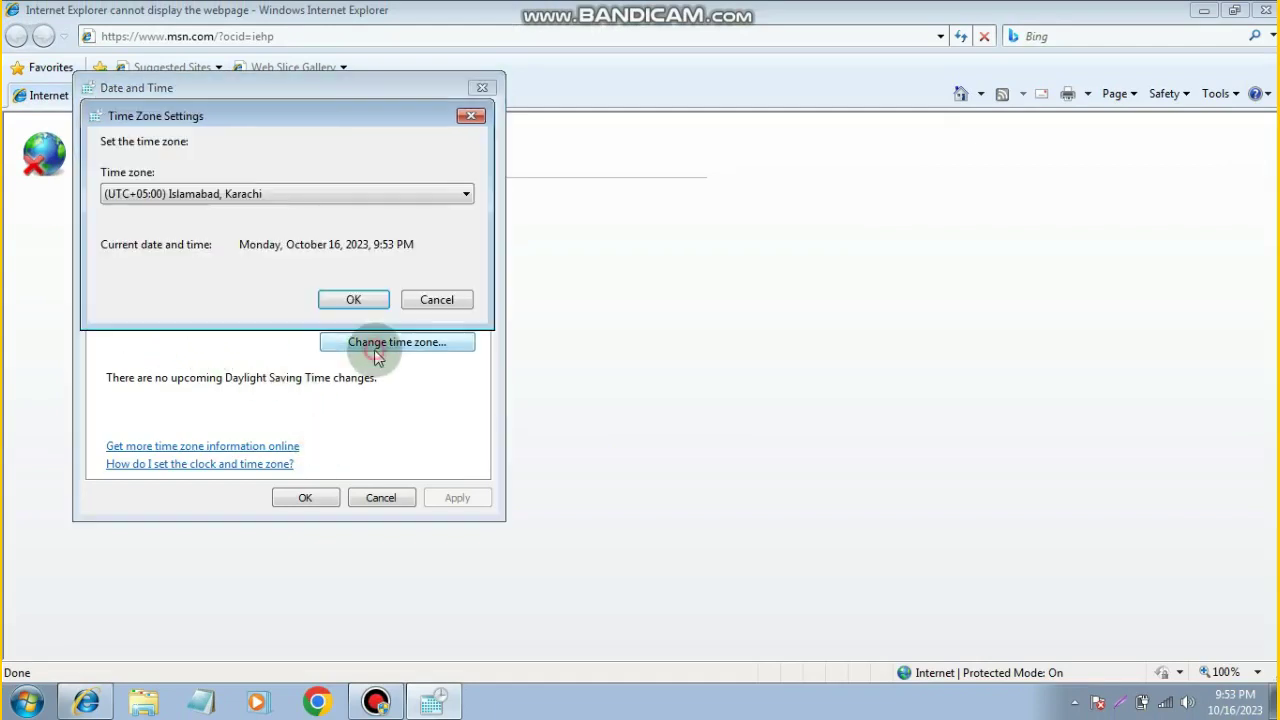
pyautogui.click(285, 193)
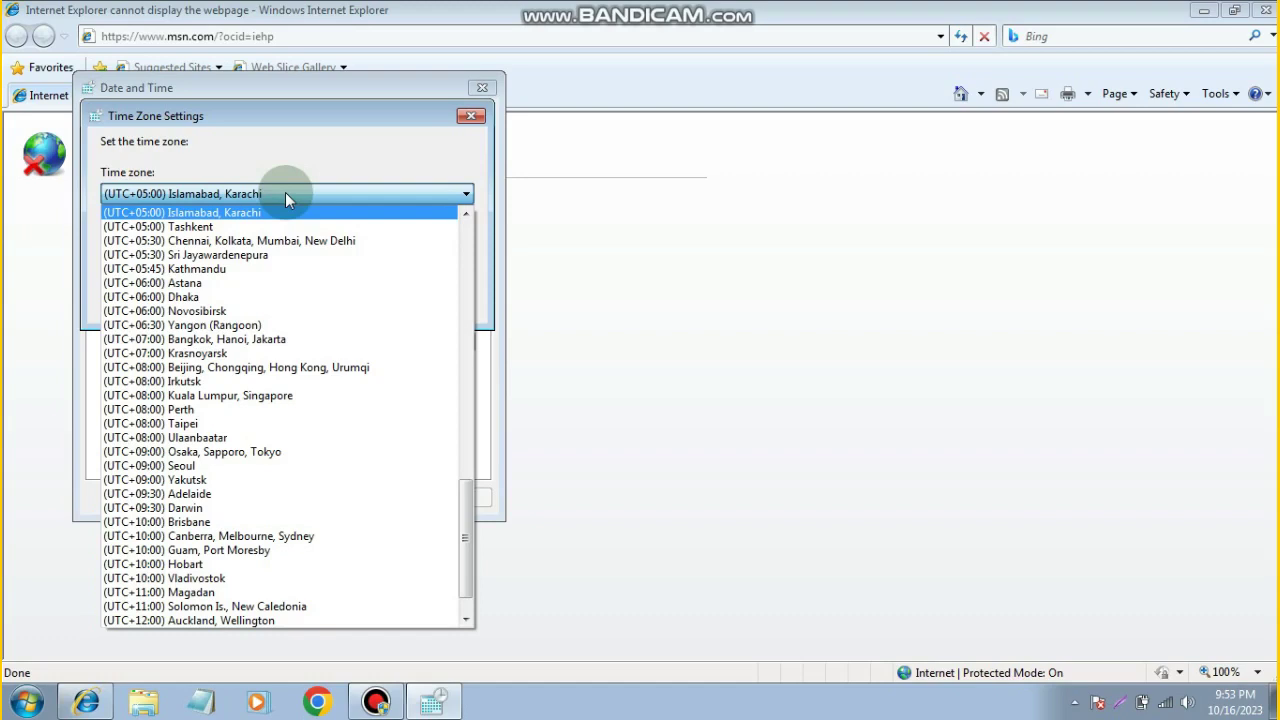
pyautogui.click(281, 192)
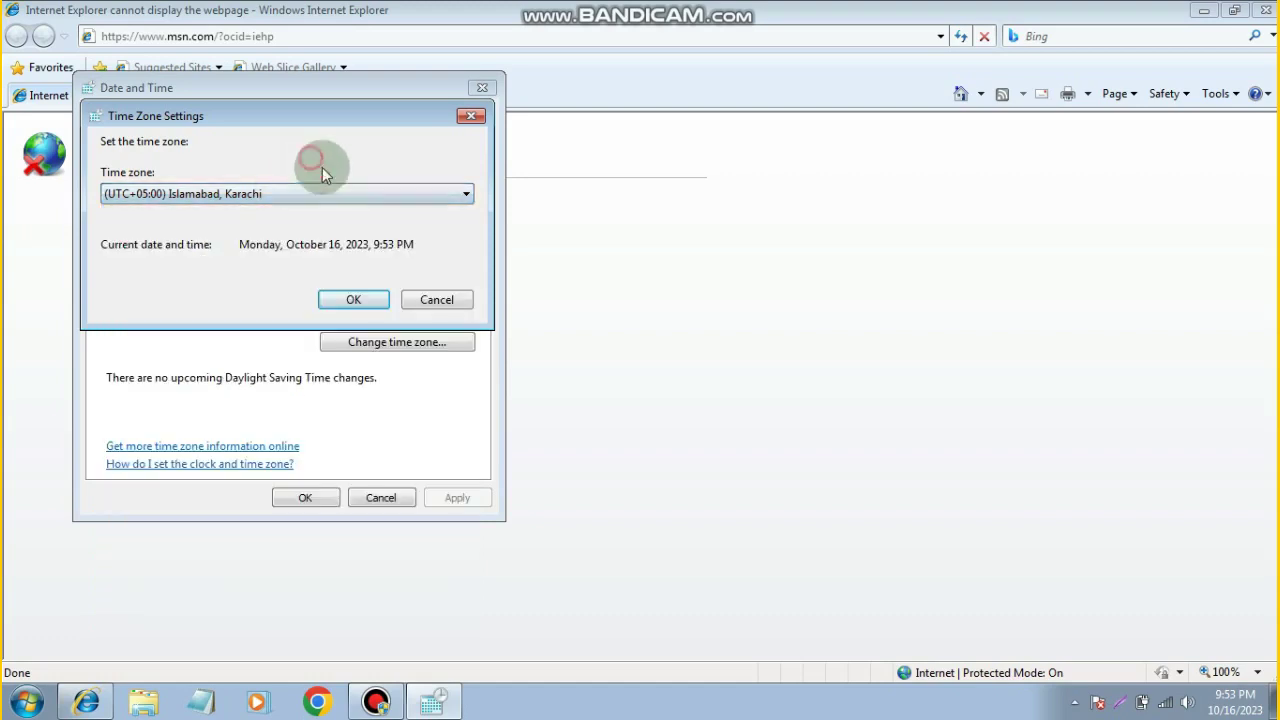
pyautogui.click(363, 302)
pyautogui.click(318, 497)
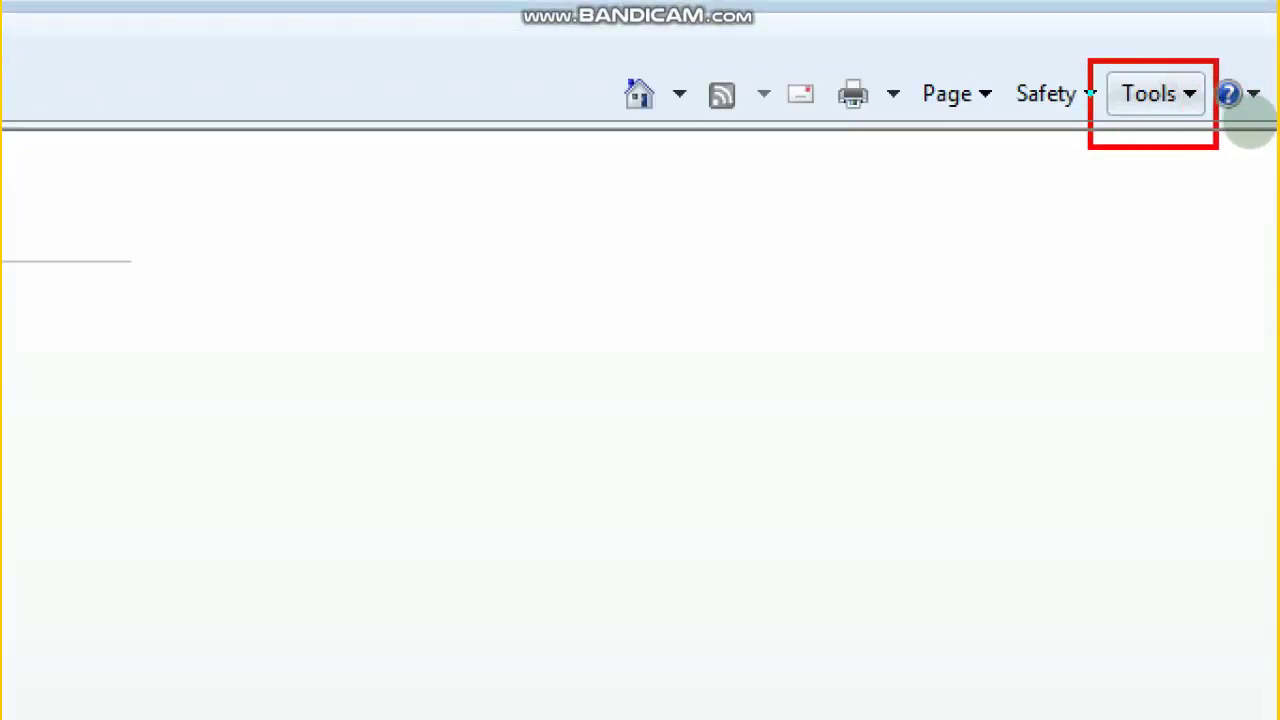
# - Reset all Internet Explorer settings to their defaults from the advanced Internet Options, including deletion of personal settings
pyautogui.click(1155, 94)
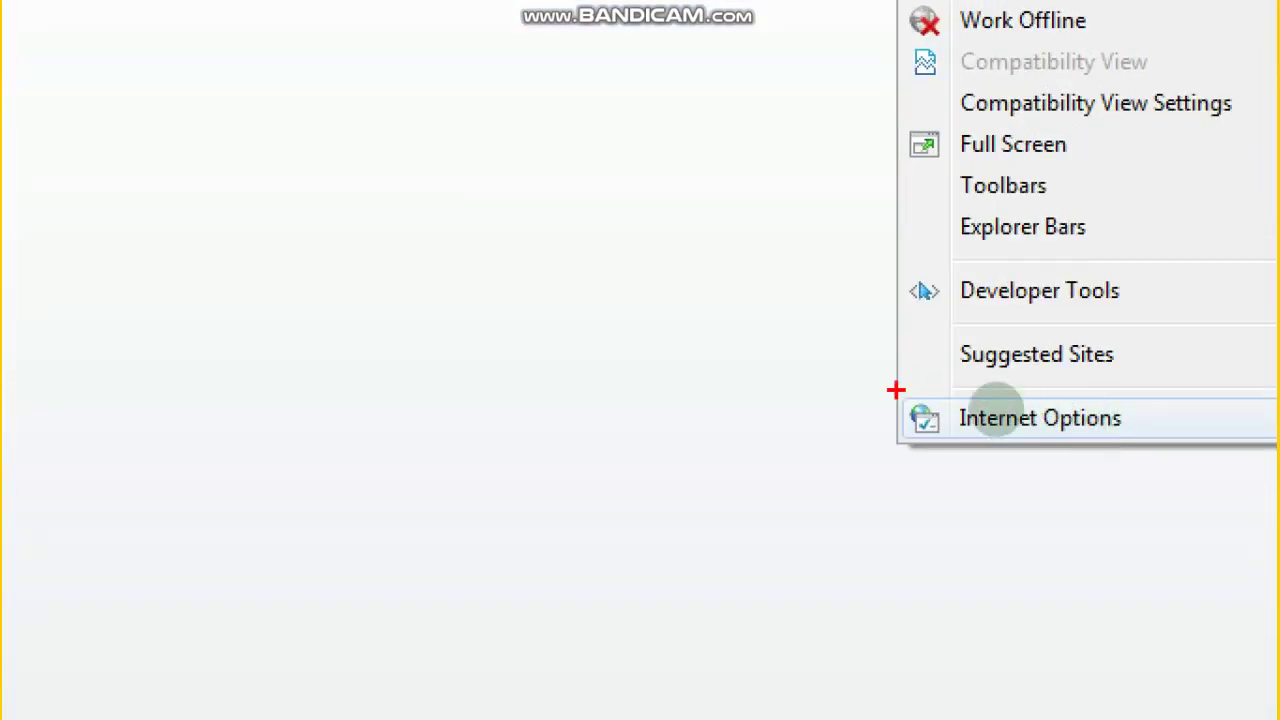
pyautogui.click(1094, 429)
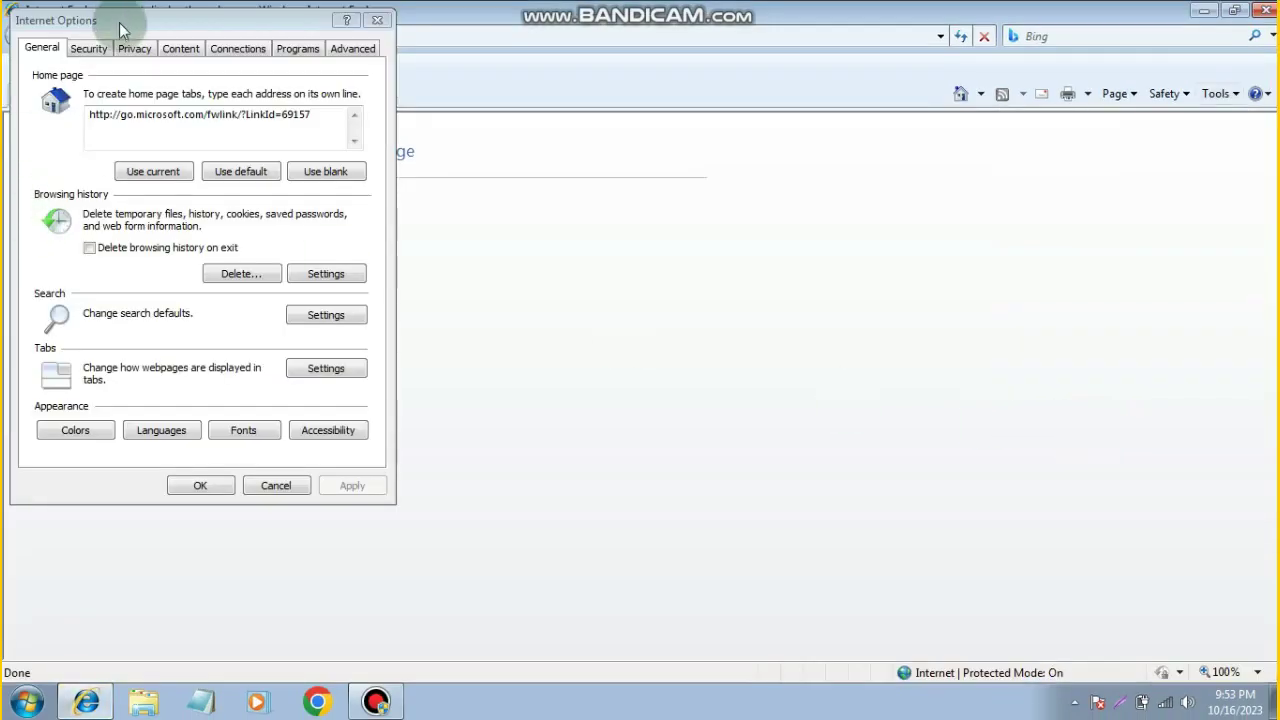
pyautogui.moveTo(119, 25); pyautogui.dragTo(374, 89)
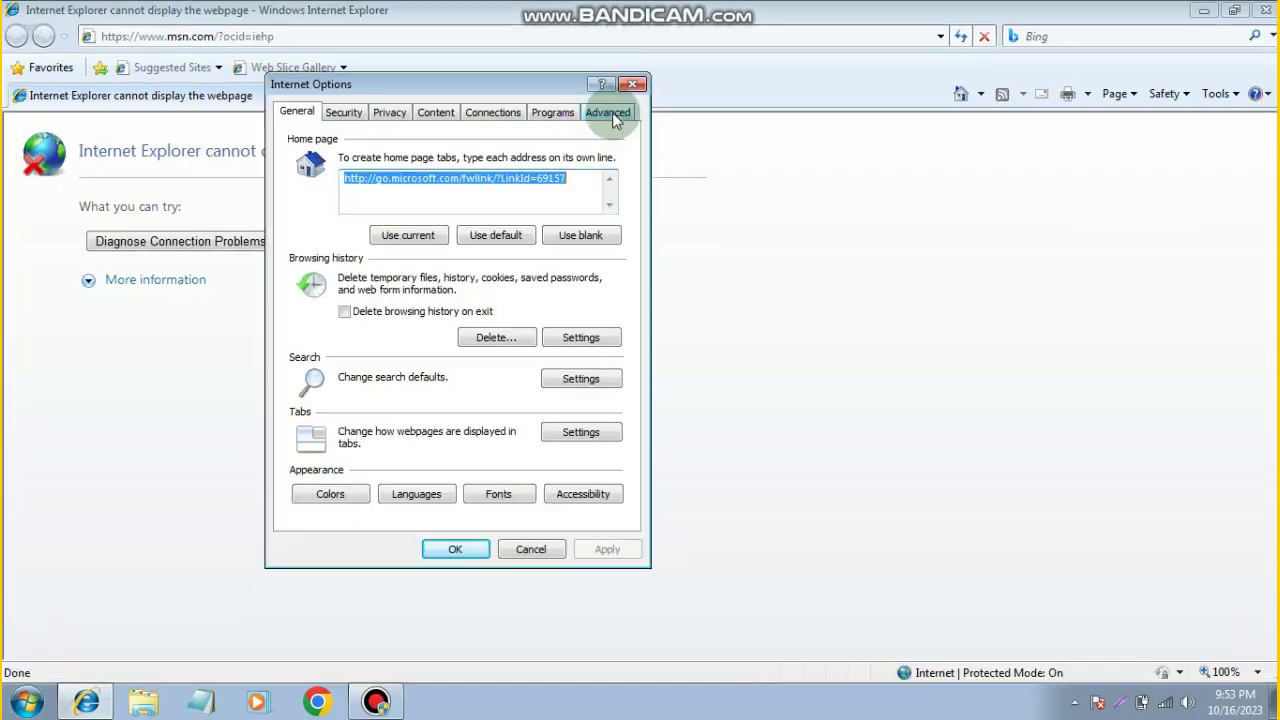
pyautogui.click(608, 114)
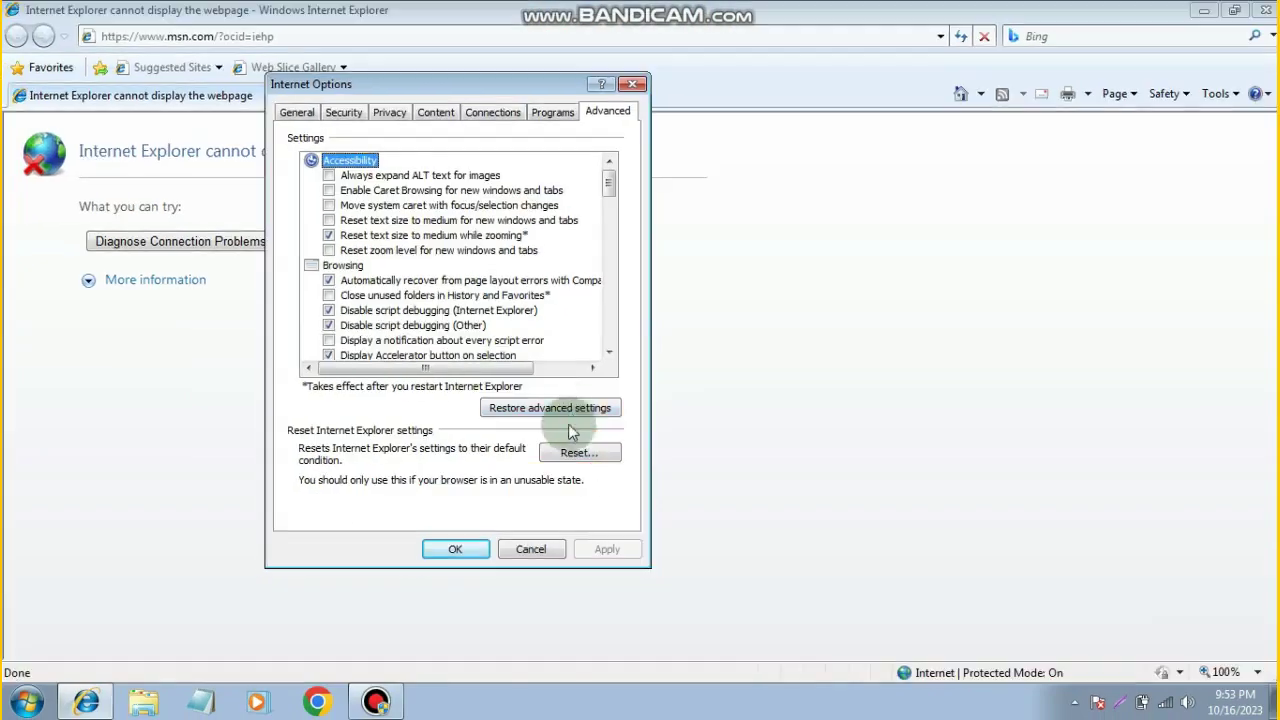
pyautogui.click(568, 452)
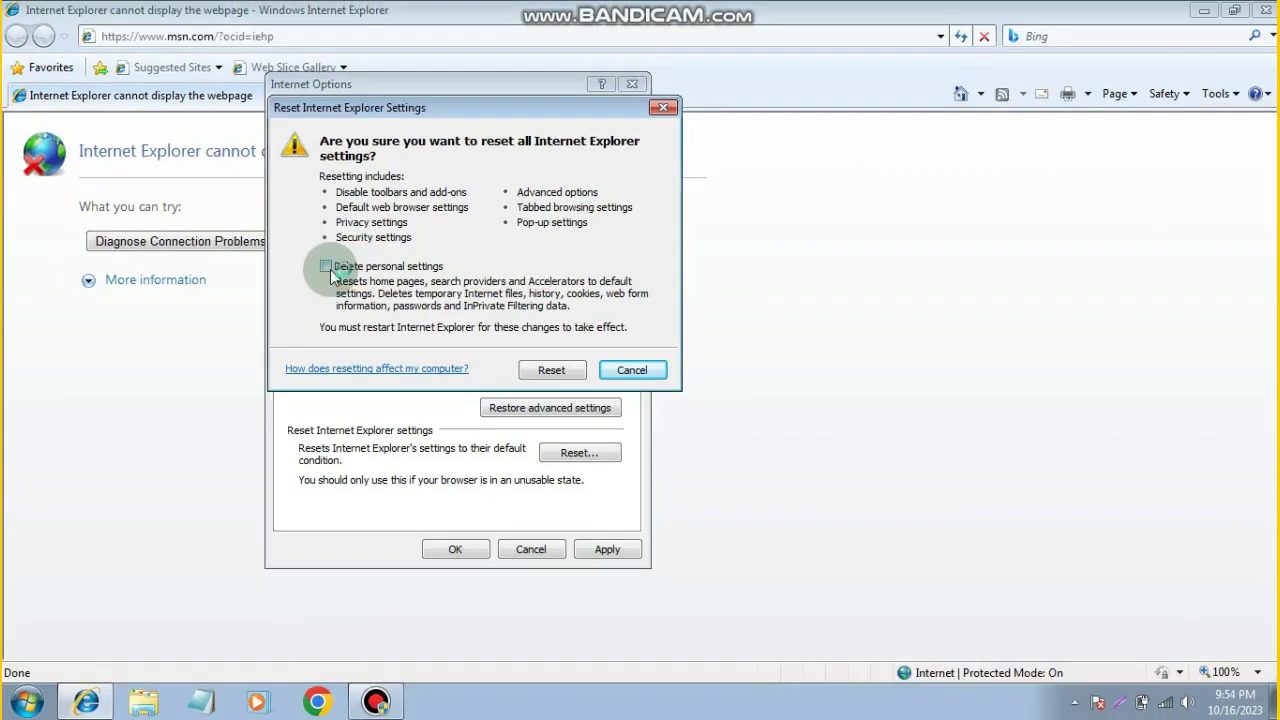
pyautogui.click(326, 267)
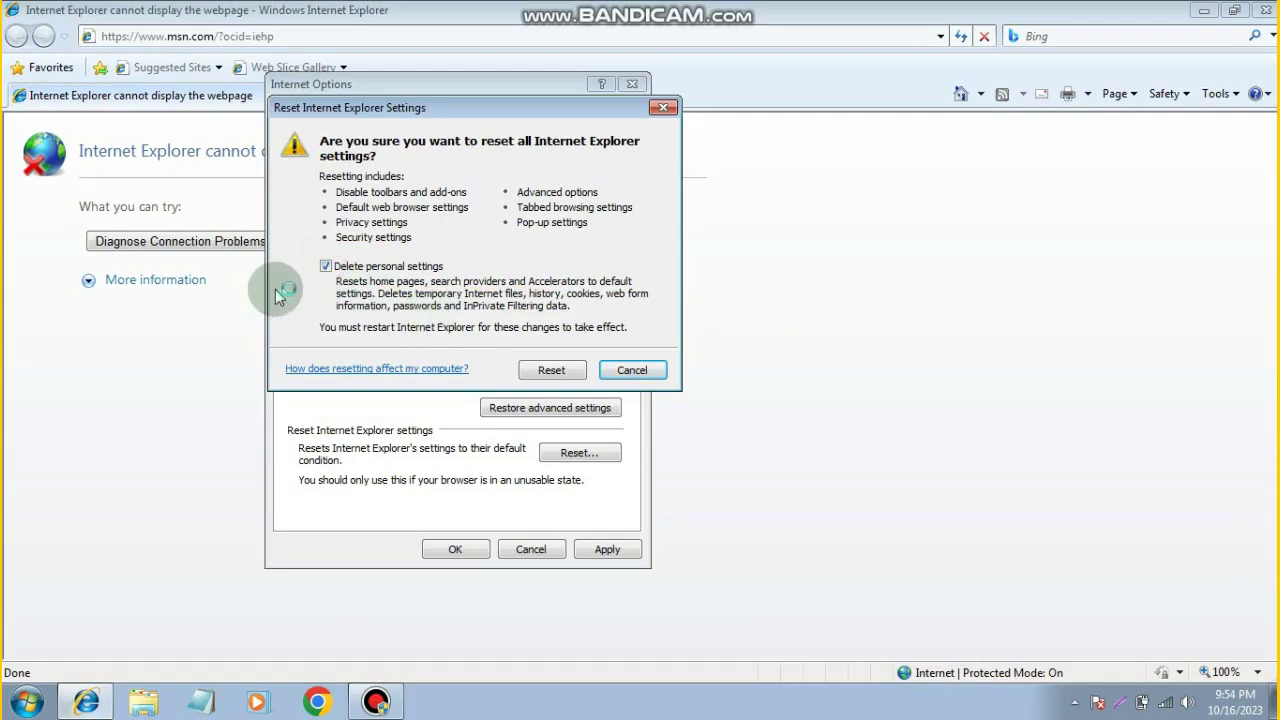
pyautogui.click(558, 370)
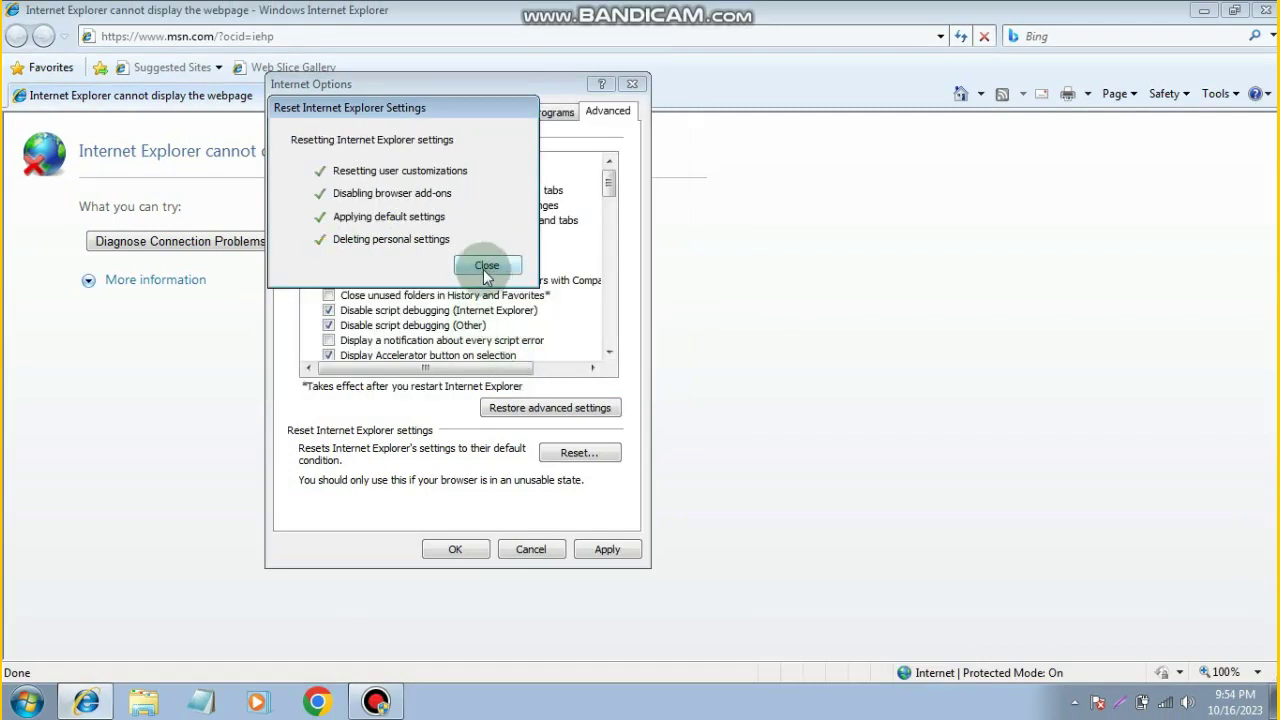
pyautogui.click(487, 268)
pyautogui.click(782, 352)
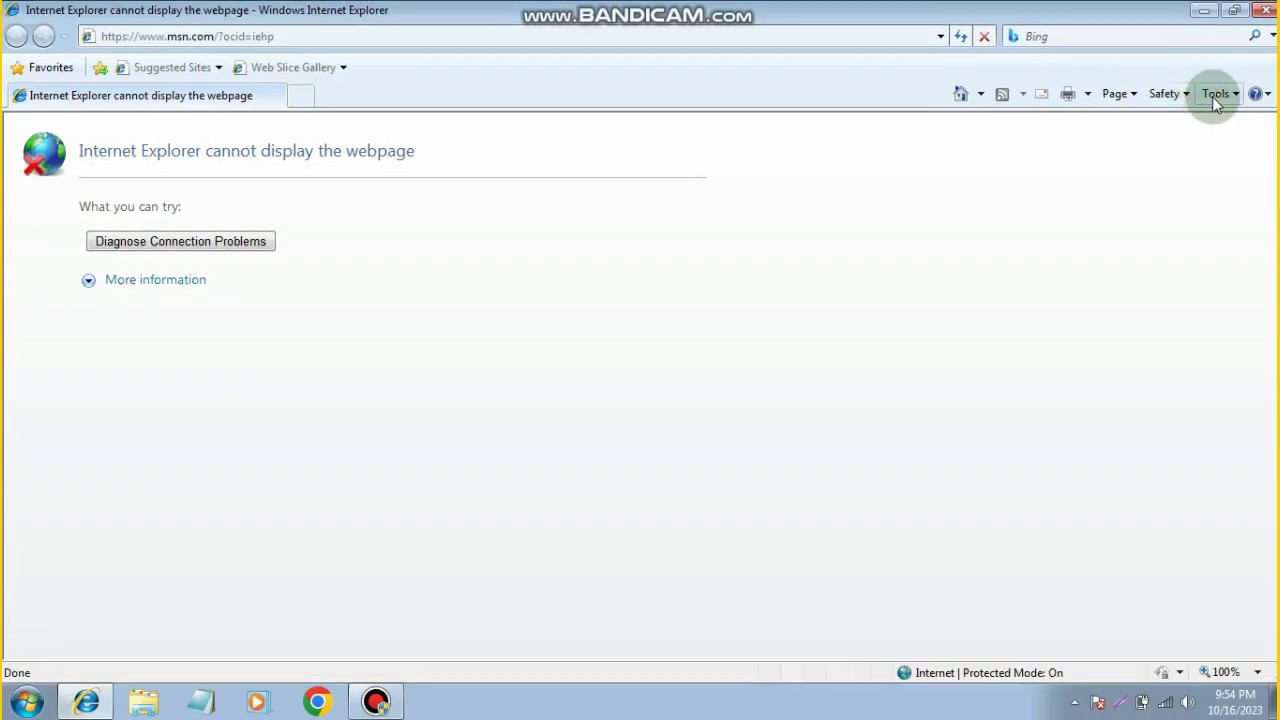
# - Delete the browsing history, covering temporary Internet files, cookies and history while preserving Favorites website data
pyautogui.click(1188, 93)
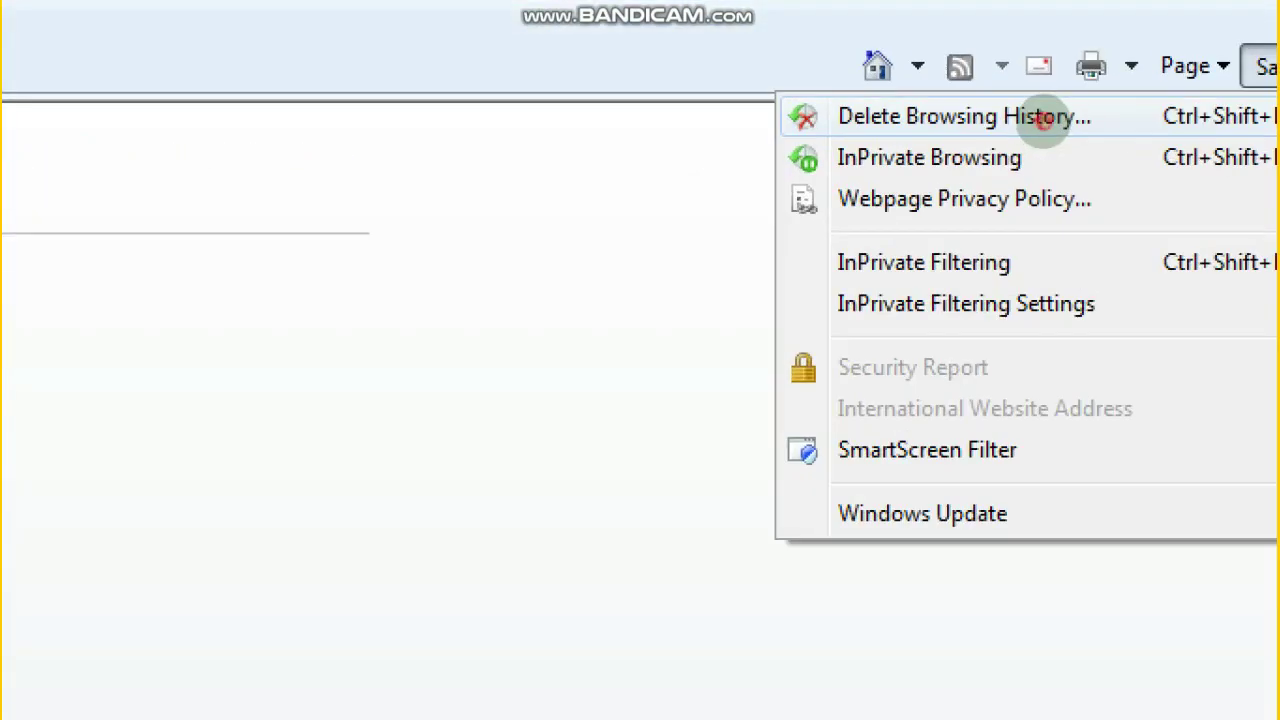
pyautogui.click(1012, 128)
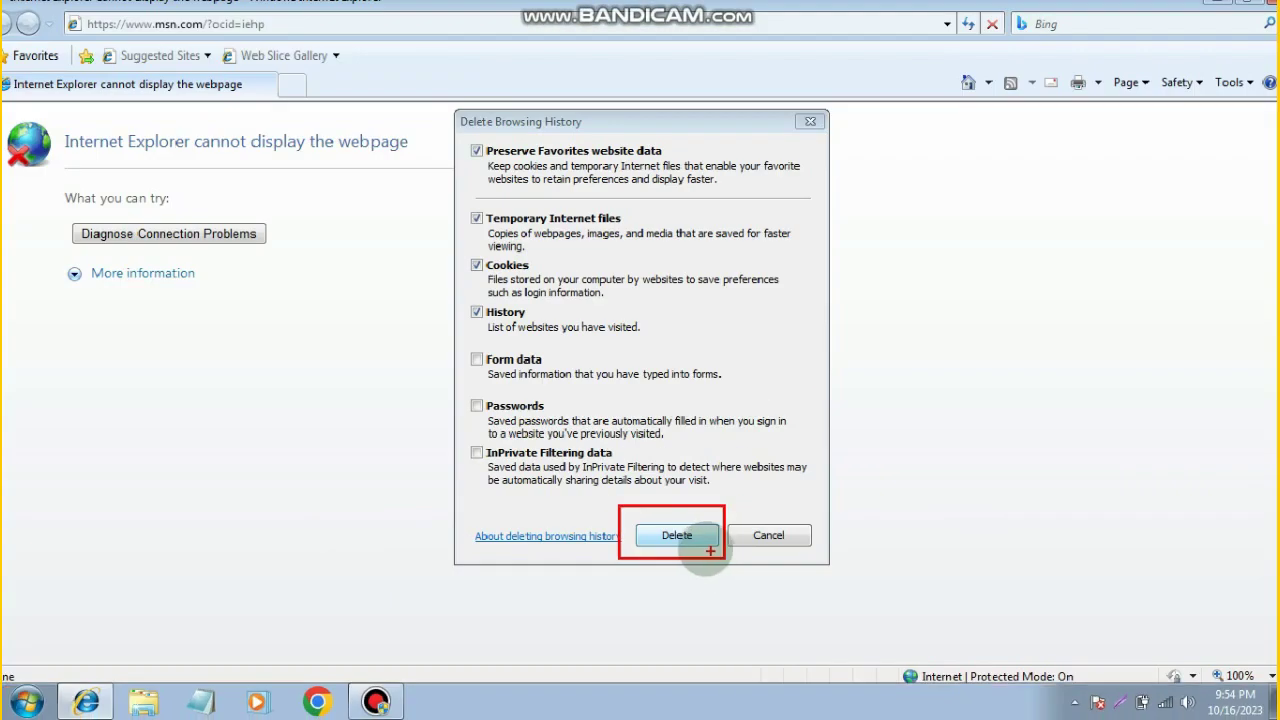
pyautogui.click(688, 540)
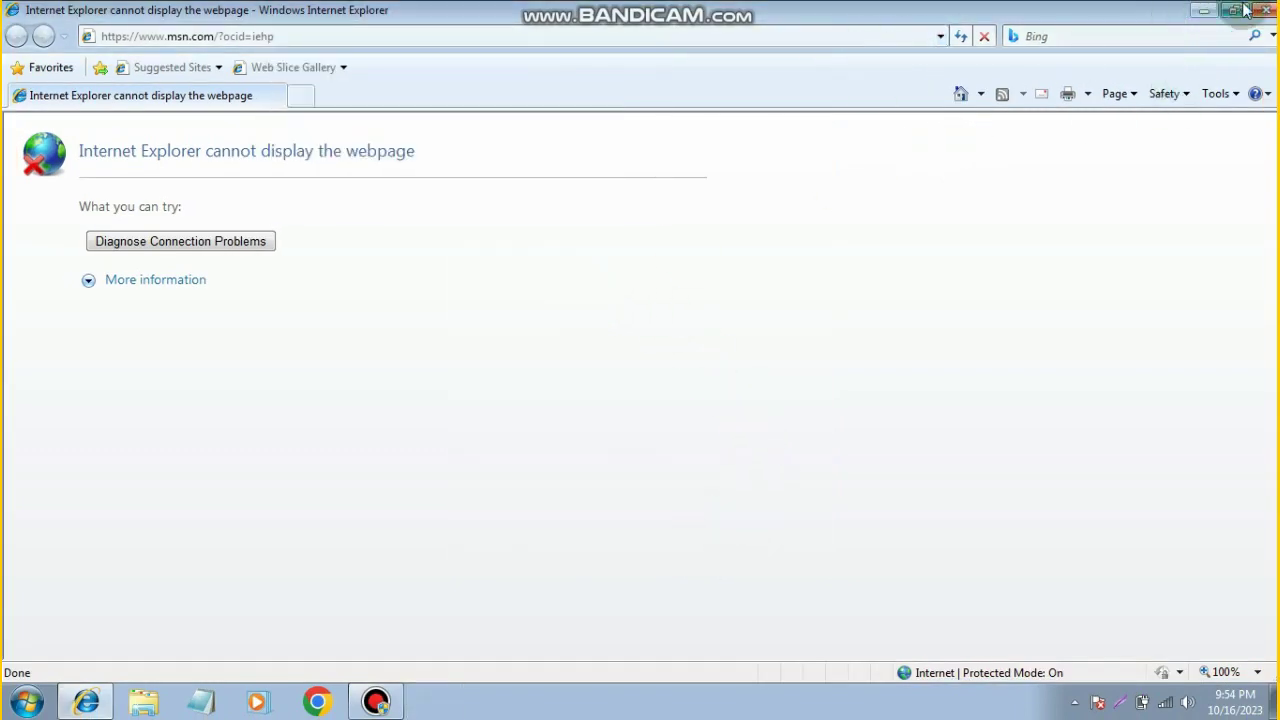
# - Open Network and Sharing Center from Control Panel and bring up the network adapter connections
pyautogui.click(27, 701)
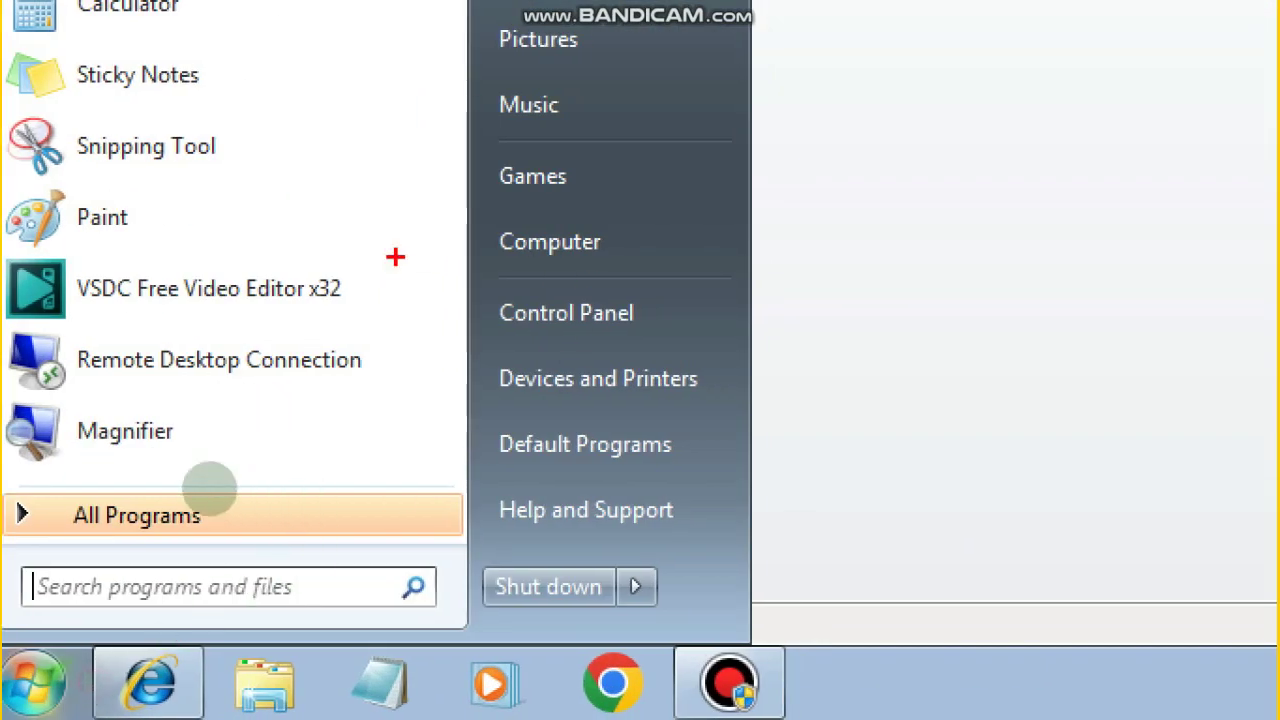
pyautogui.press('Escape')
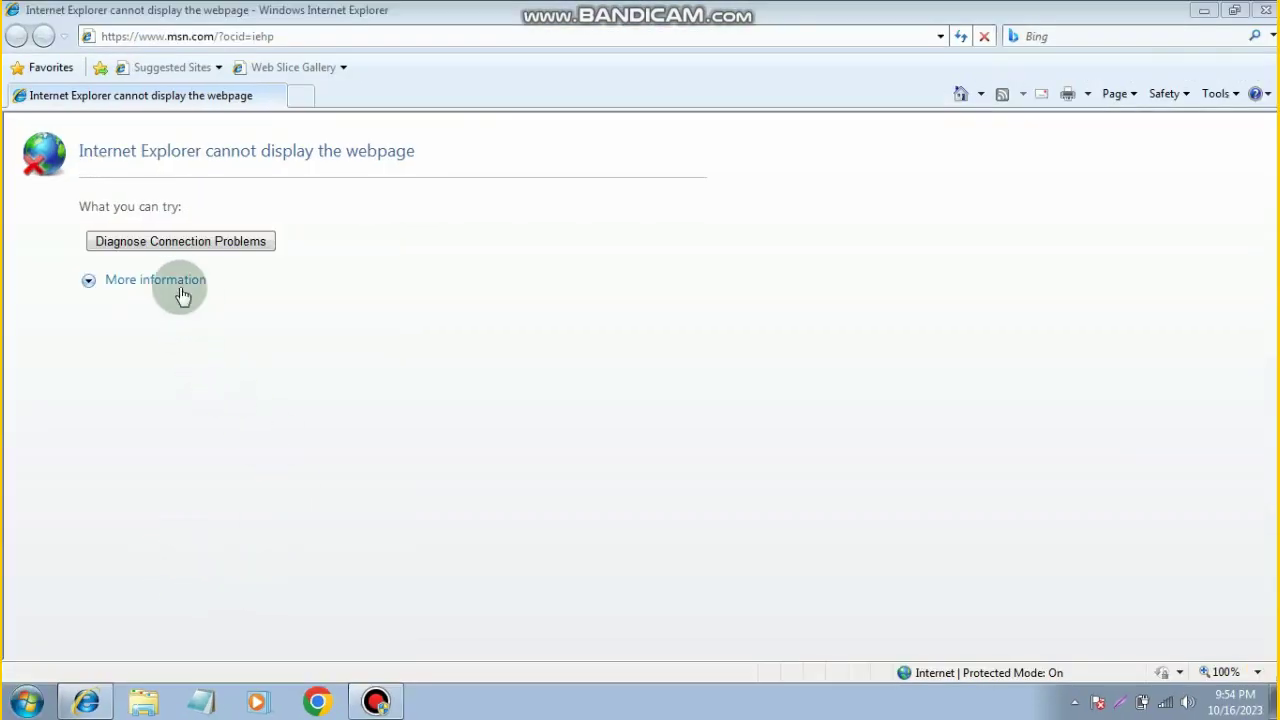
pyautogui.click(27, 701)
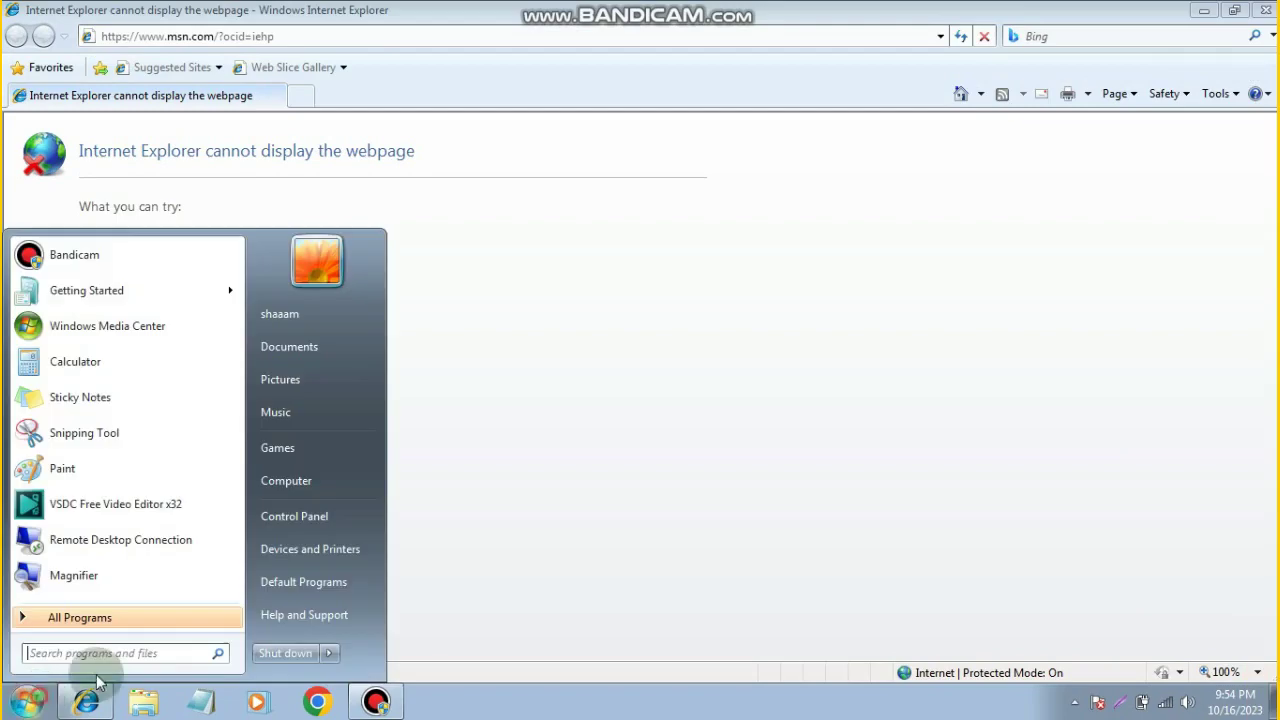
pyautogui.click(305, 518)
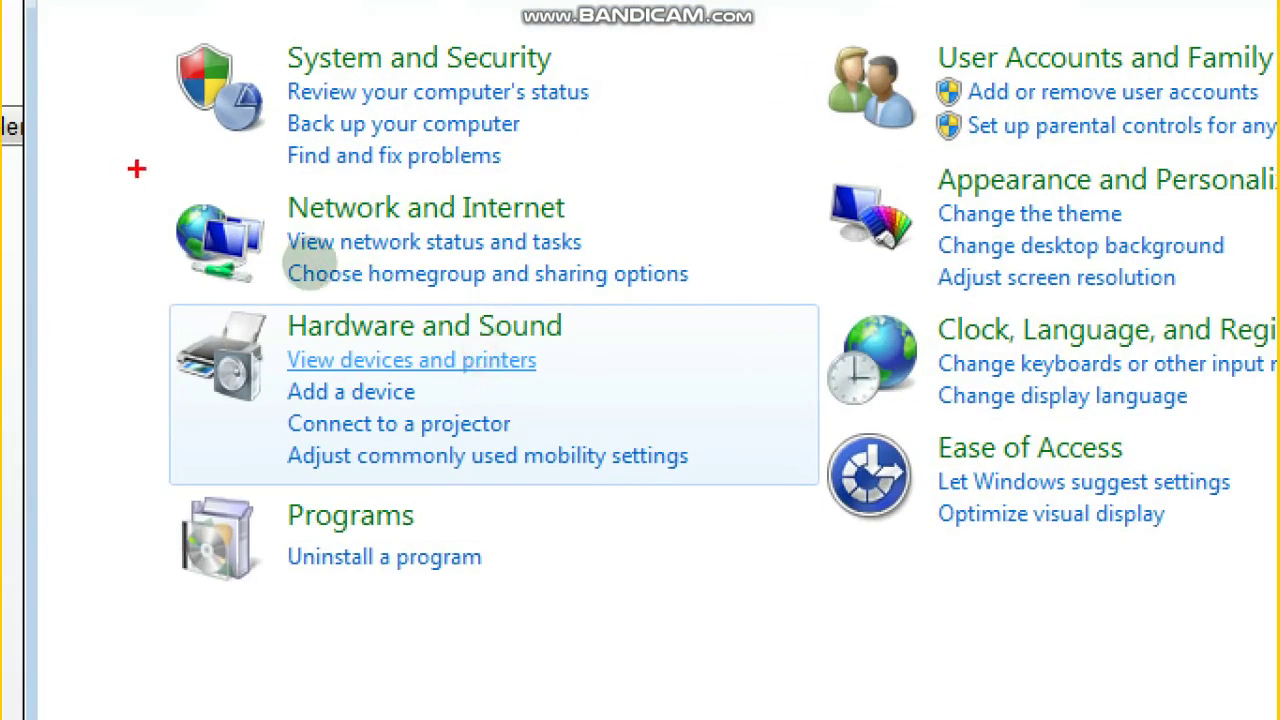
pyautogui.moveTo(365, 254)
pyautogui.mouseDown()
pyautogui.moveTo(451, 300)
pyautogui.moveTo(520, 307)
pyautogui.mouseUp()
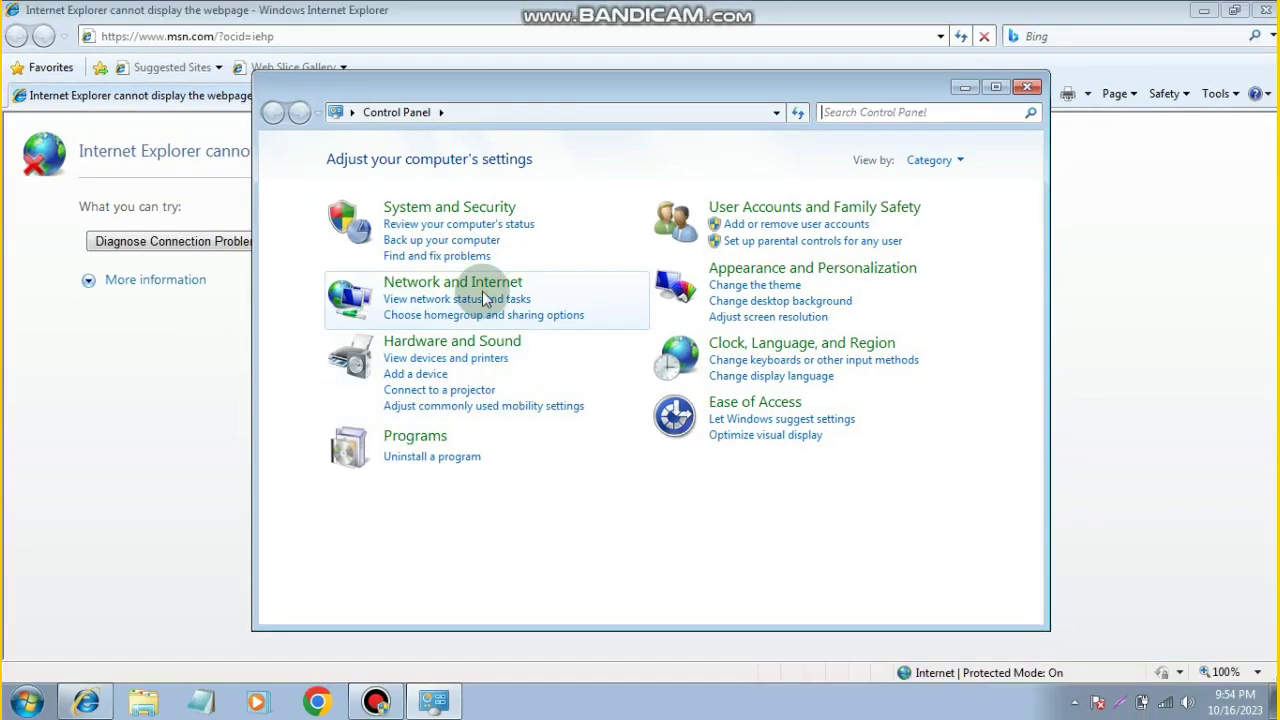
pyautogui.click(505, 212)
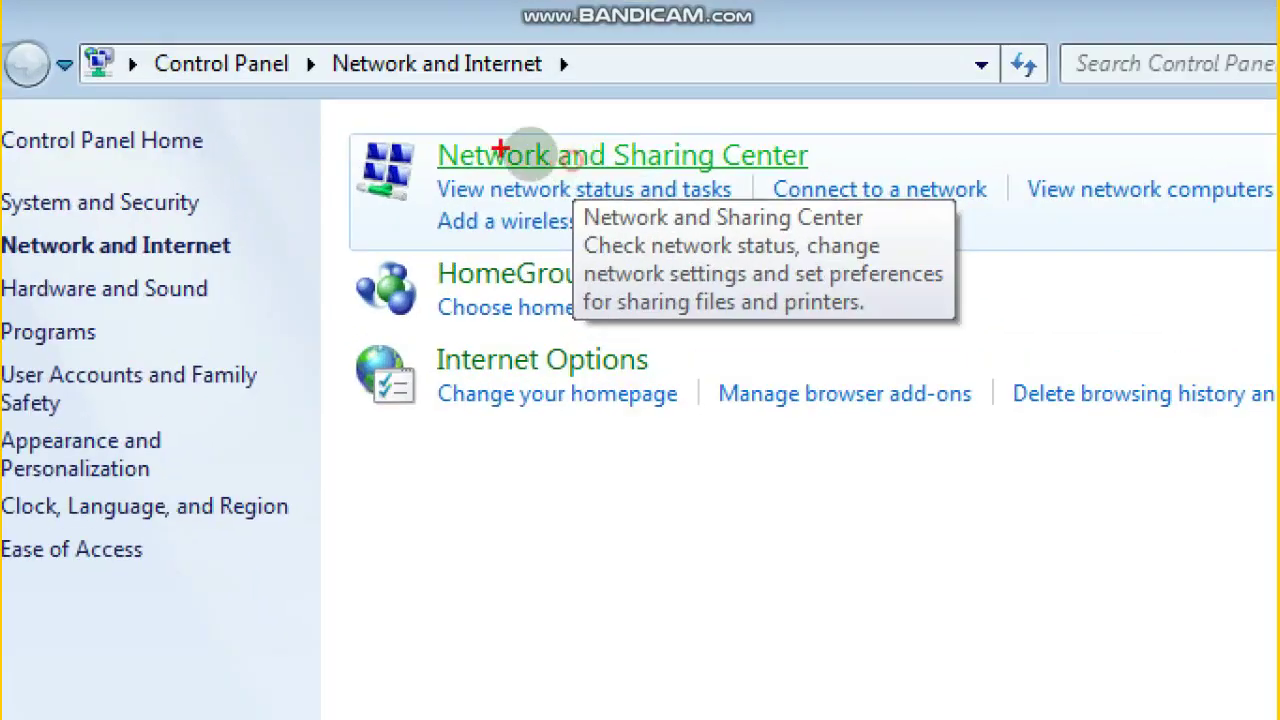
pyautogui.moveTo(486, 142)
pyautogui.mouseDown()
pyautogui.moveTo(590, 169)
pyautogui.moveTo(768, 173)
pyautogui.mouseUp()
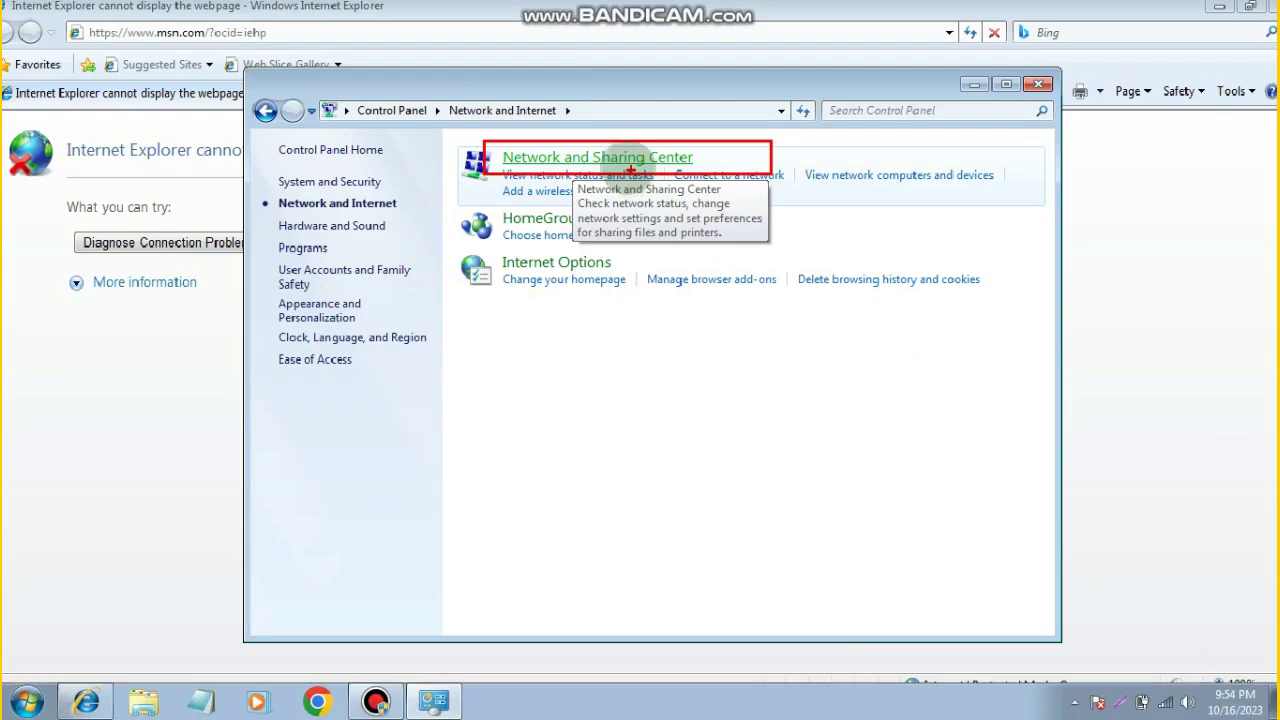
pyautogui.click(610, 168)
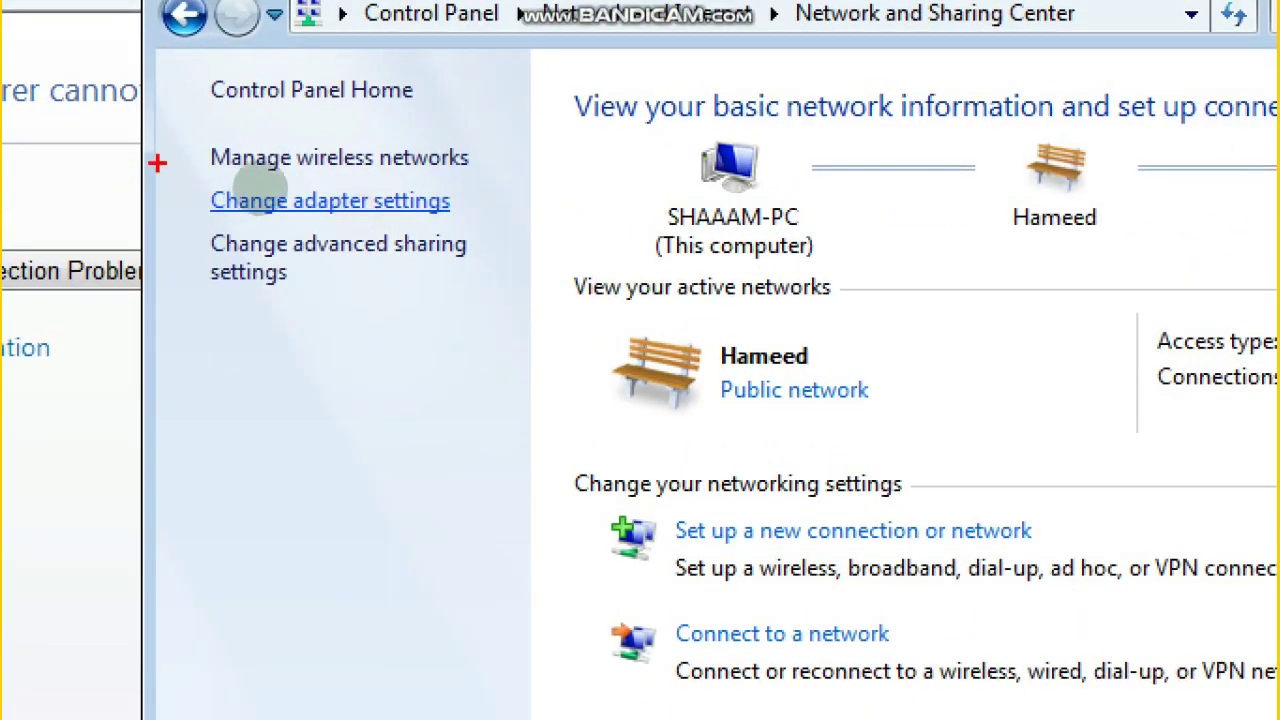
pyautogui.moveTo(278, 190); pyautogui.dragTo(424, 227)
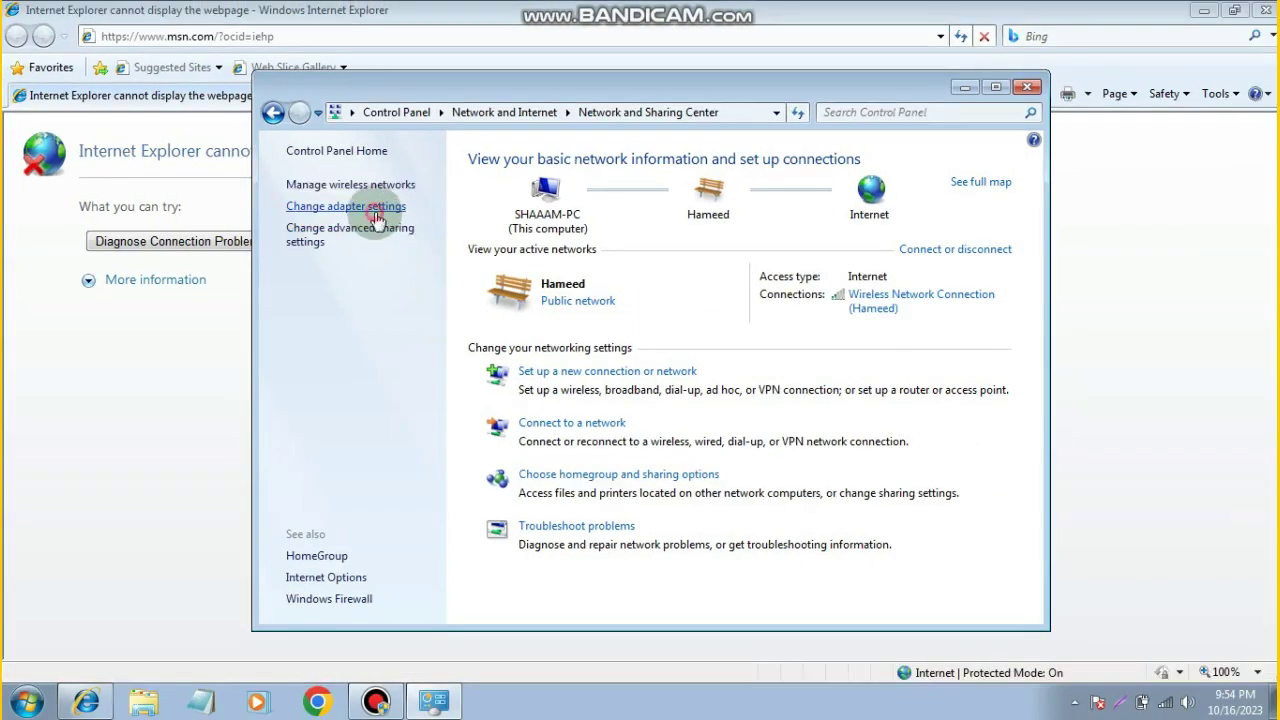
pyautogui.click(375, 210)
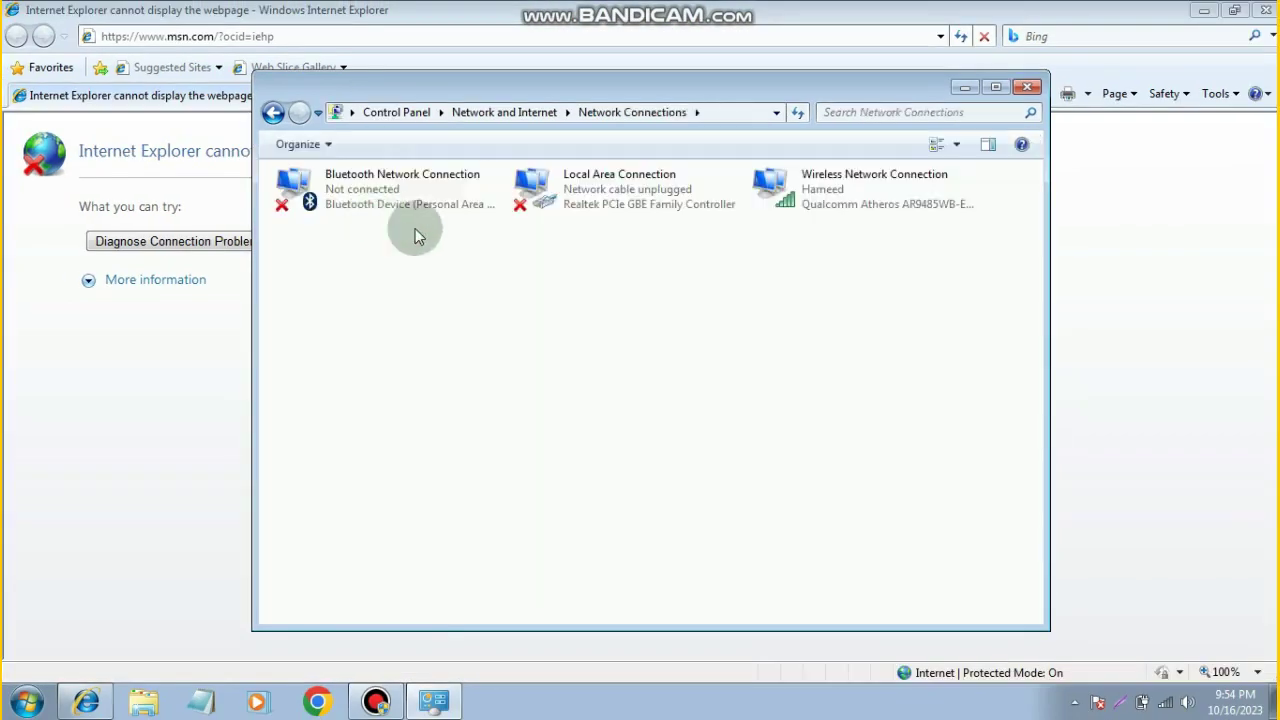
# - Open the wireless network connection's properties and bring up the Internet Protocol Version 4 (TCP/IPv4) properties
pyautogui.click(803, 189)
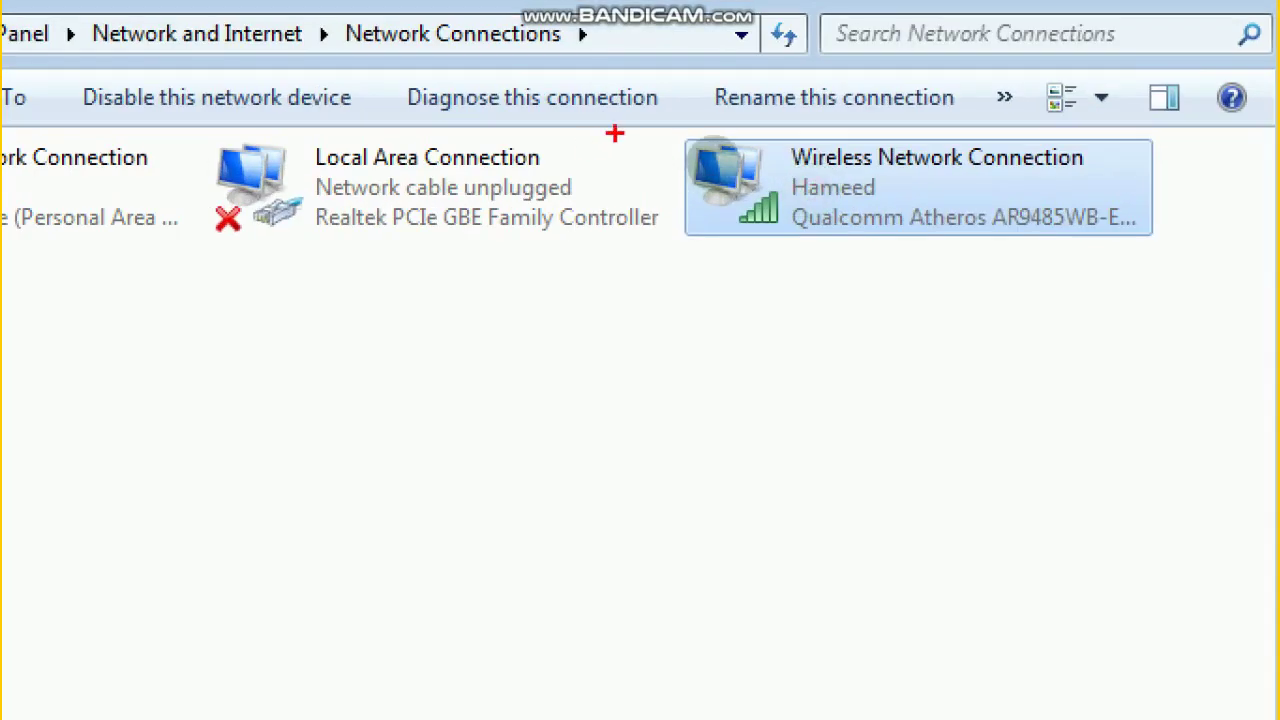
pyautogui.moveTo(716, 160); pyautogui.dragTo(968, 222)
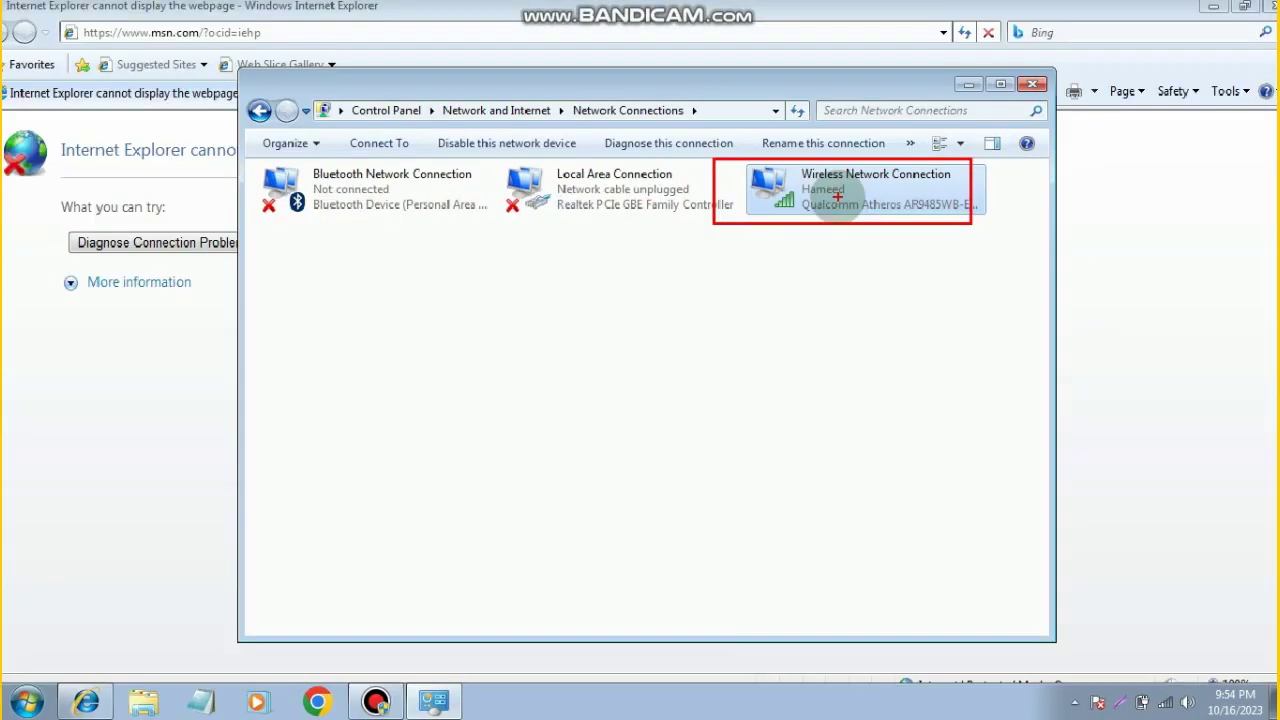
pyautogui.rightClick(855, 199)
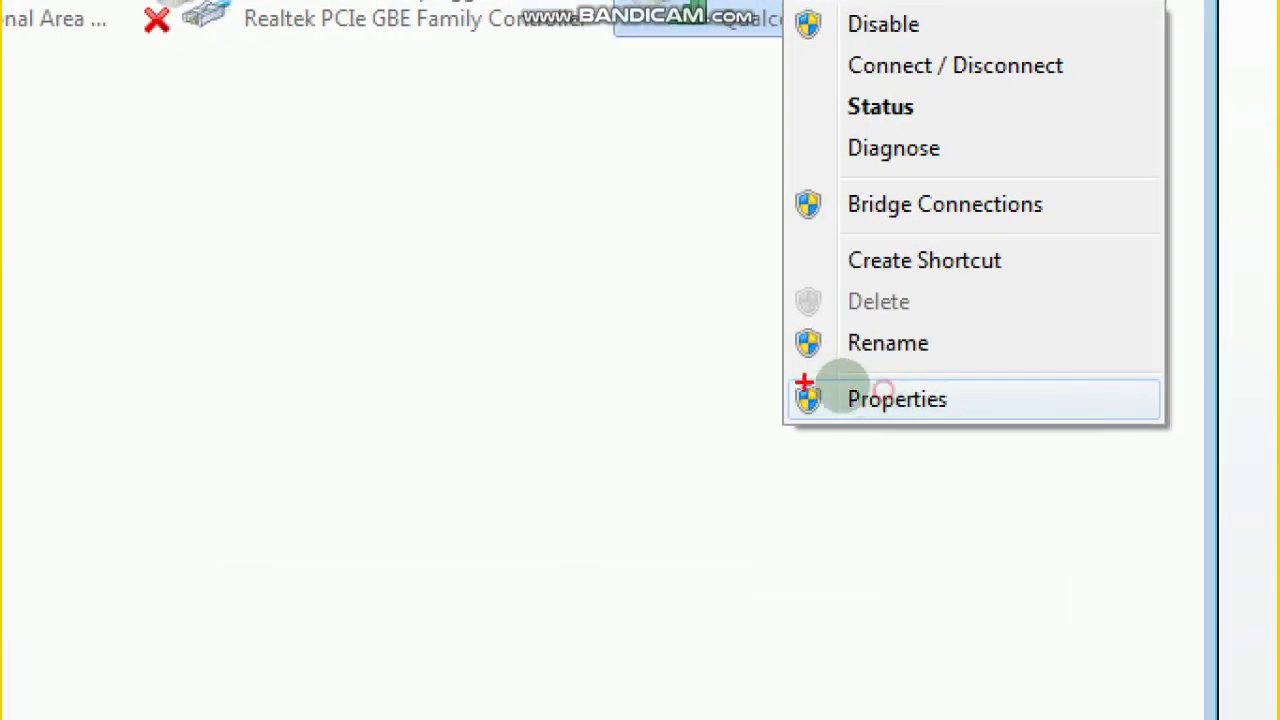
pyautogui.moveTo(810, 371); pyautogui.dragTo(1015, 420)
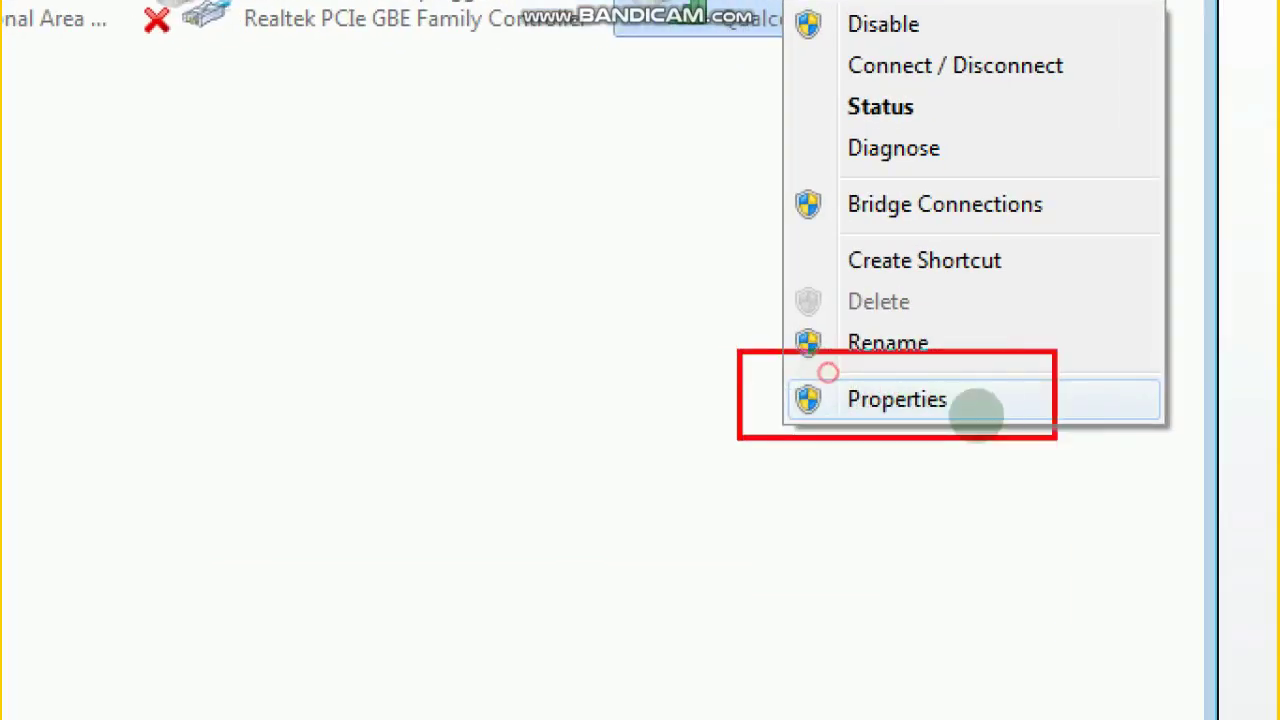
pyautogui.click(928, 391)
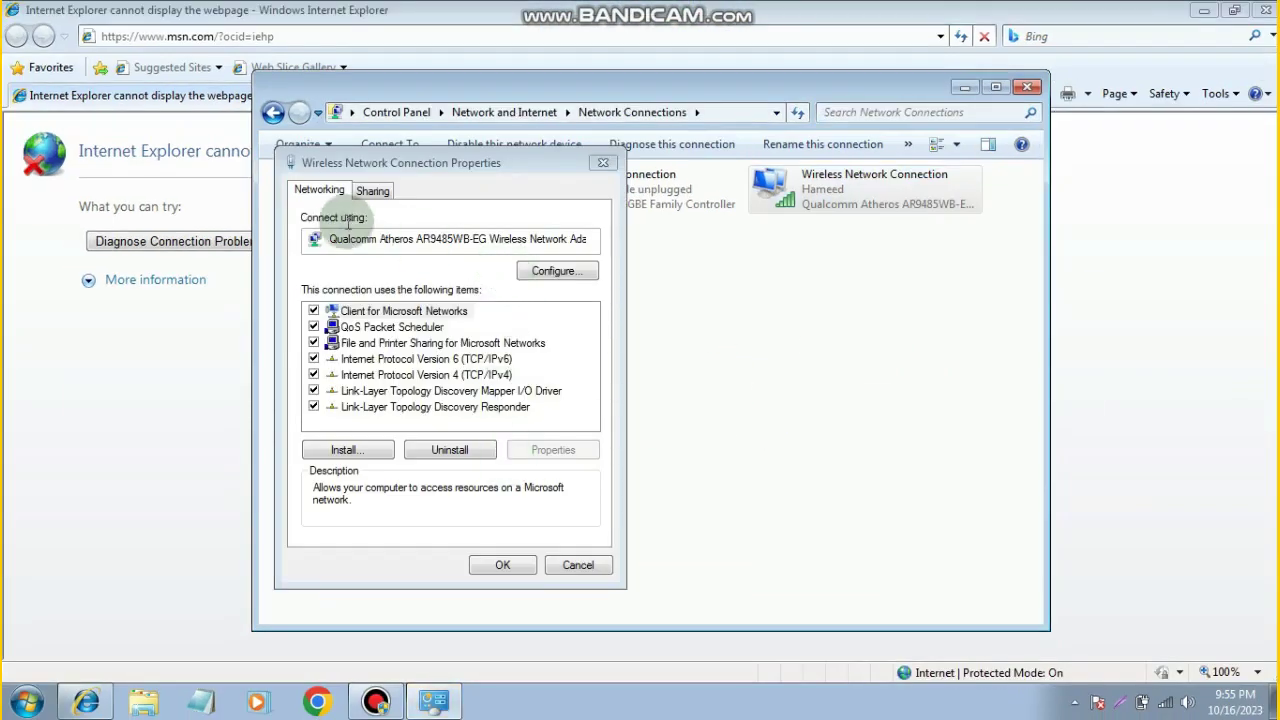
pyautogui.click(400, 375)
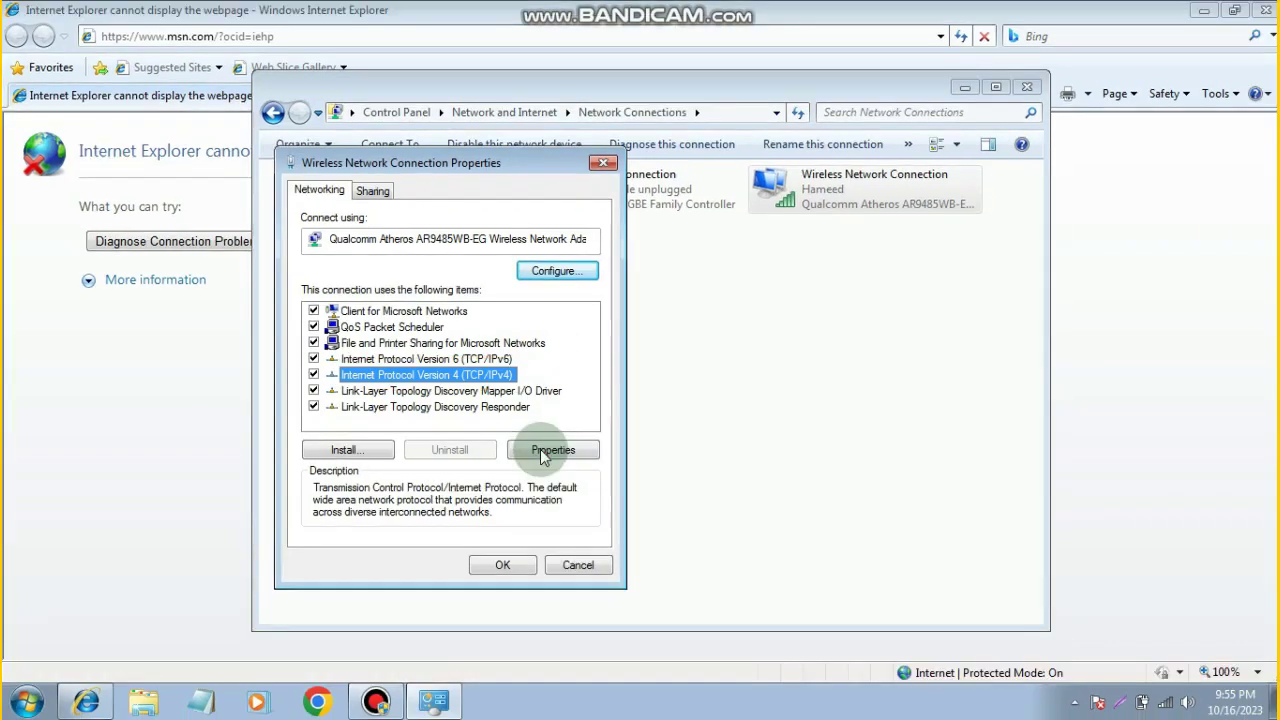
pyautogui.click(540, 452)
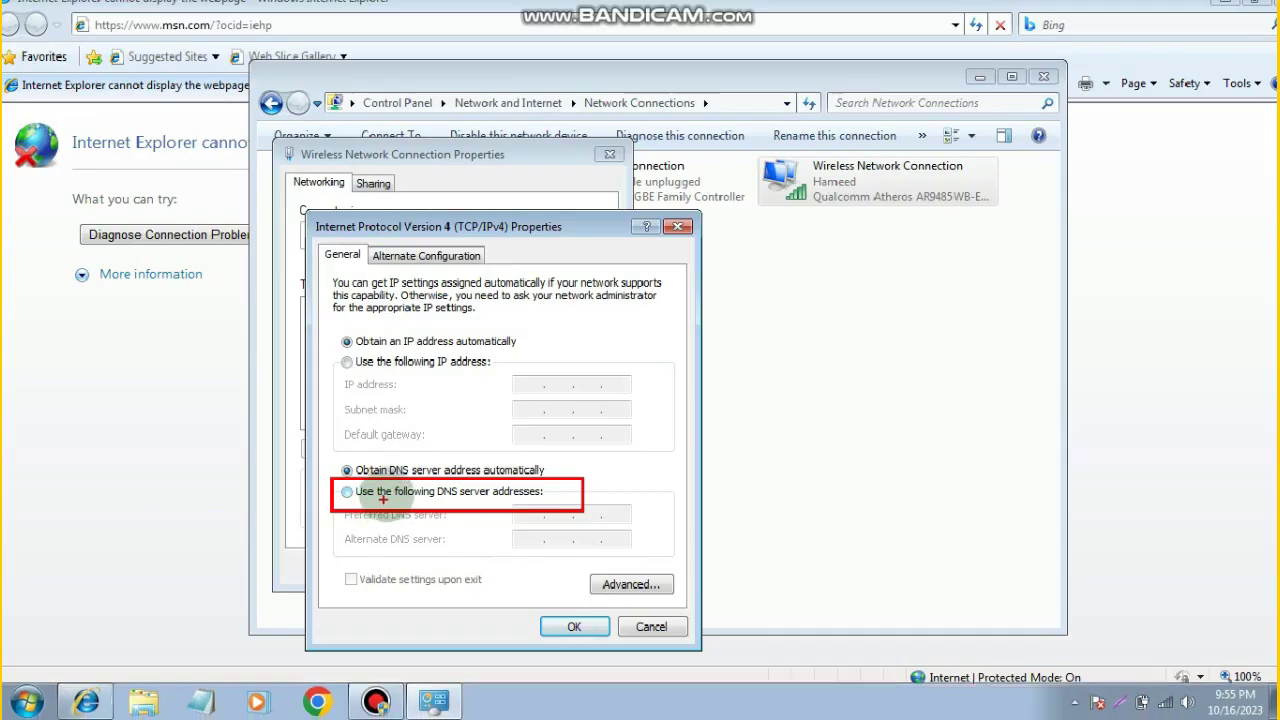
# - Switch the IPv4 settings to manual DNS server addresses and set the preferred DNS server to 8.8.8.8
pyautogui.click(333, 486)
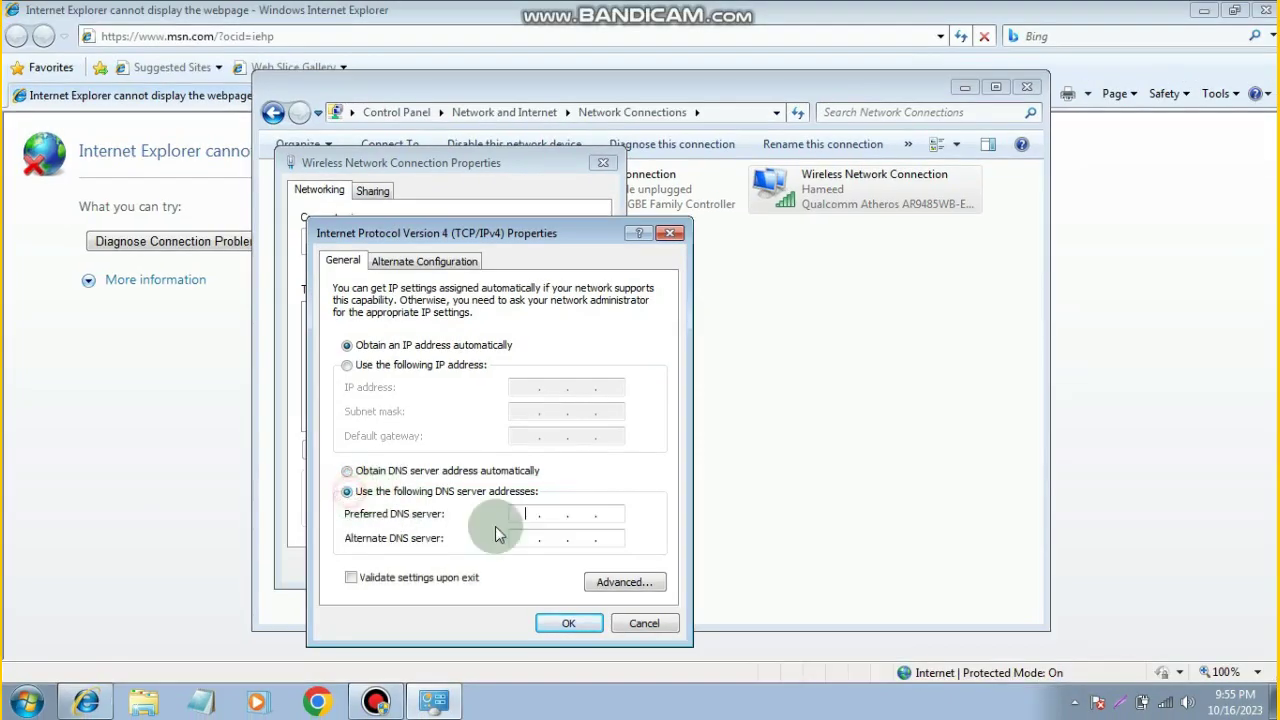
pyautogui.click(526, 516)
pyautogui.write('8')
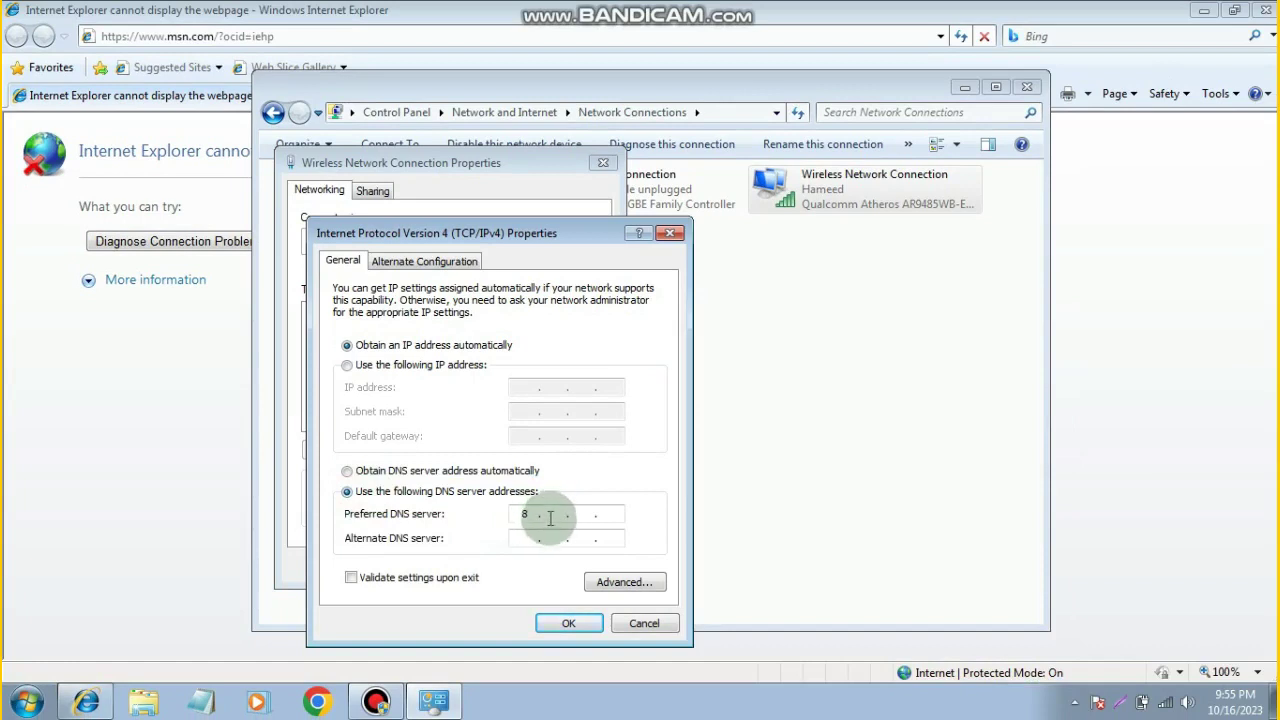
pyautogui.write('.8.8.8')
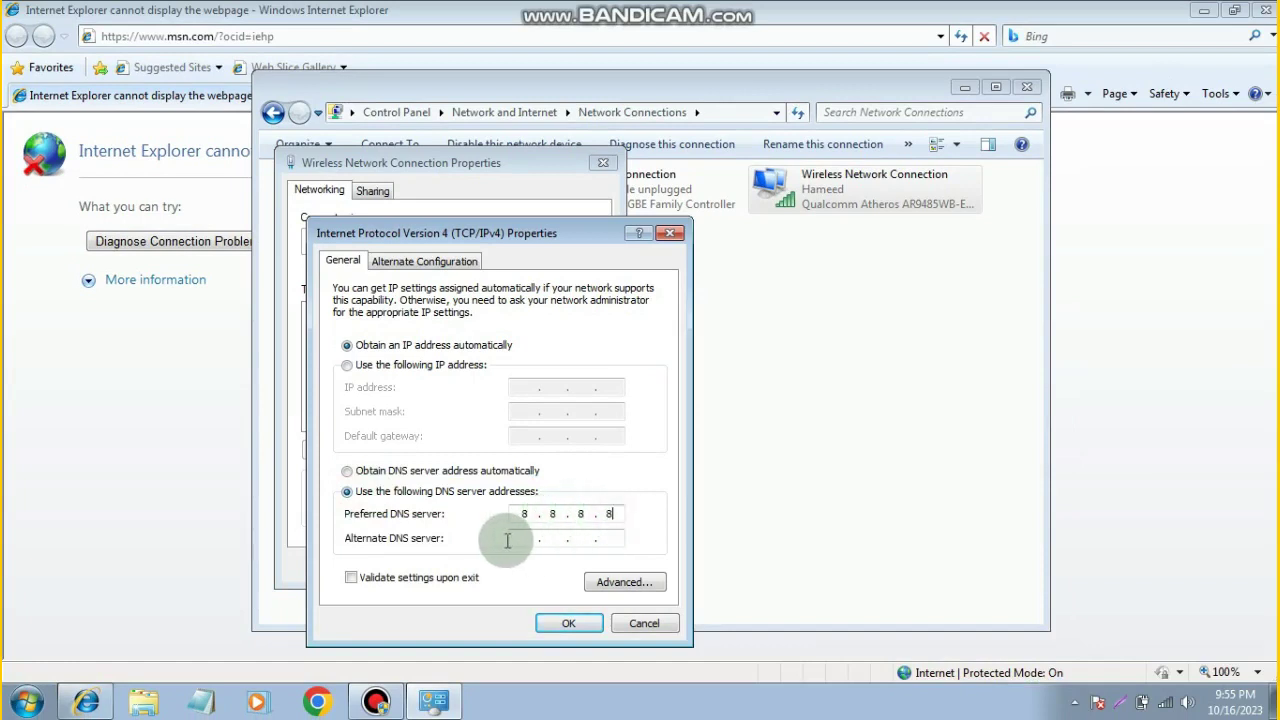
# - Set the alternate DNS server to 8.8.4.4, confirm the connection settings, and close the Network Connections window
pyautogui.click(537, 539)
pyautogui.write('8.8.')
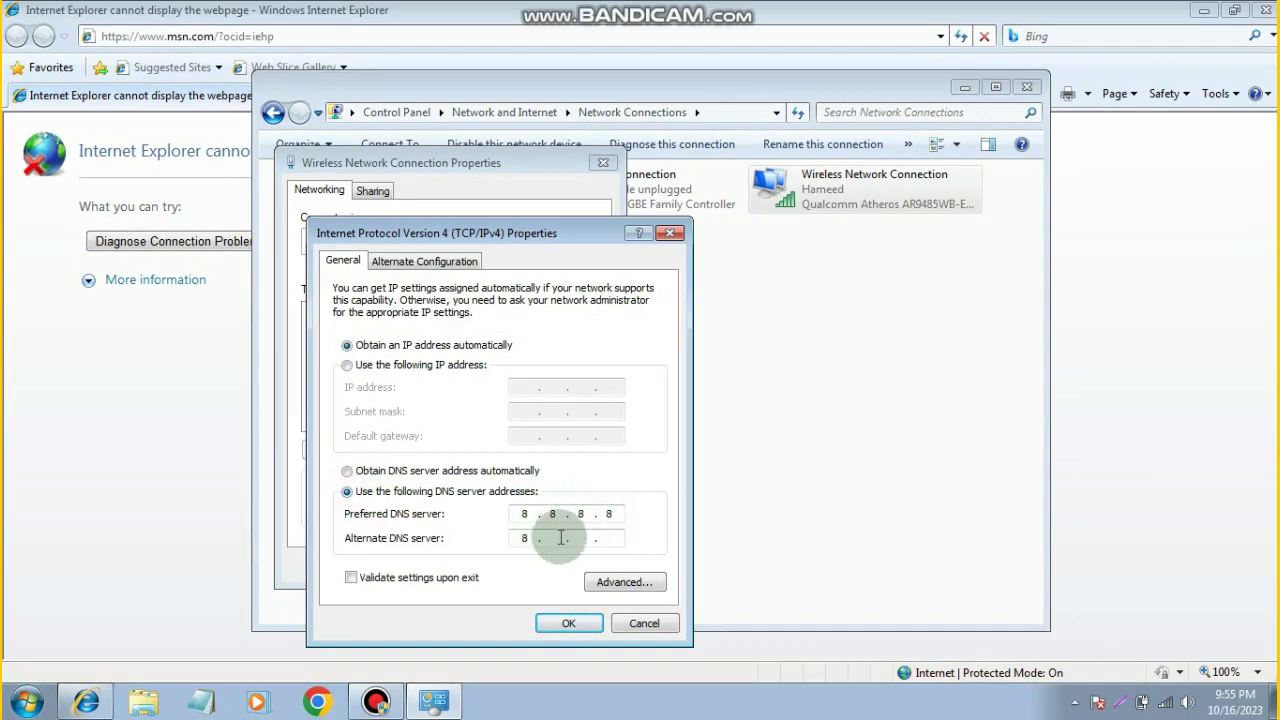
pyautogui.write('4')
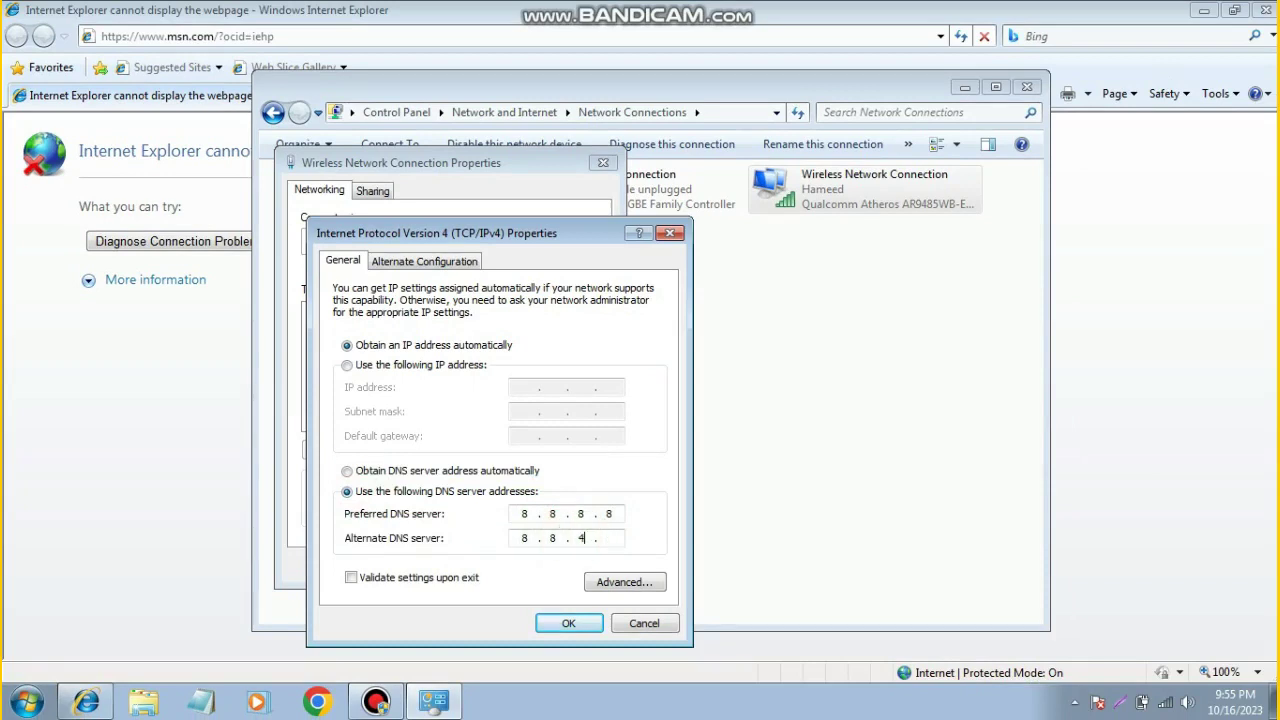
pyautogui.click(615, 539)
pyautogui.write('4')
pyautogui.click(578, 623)
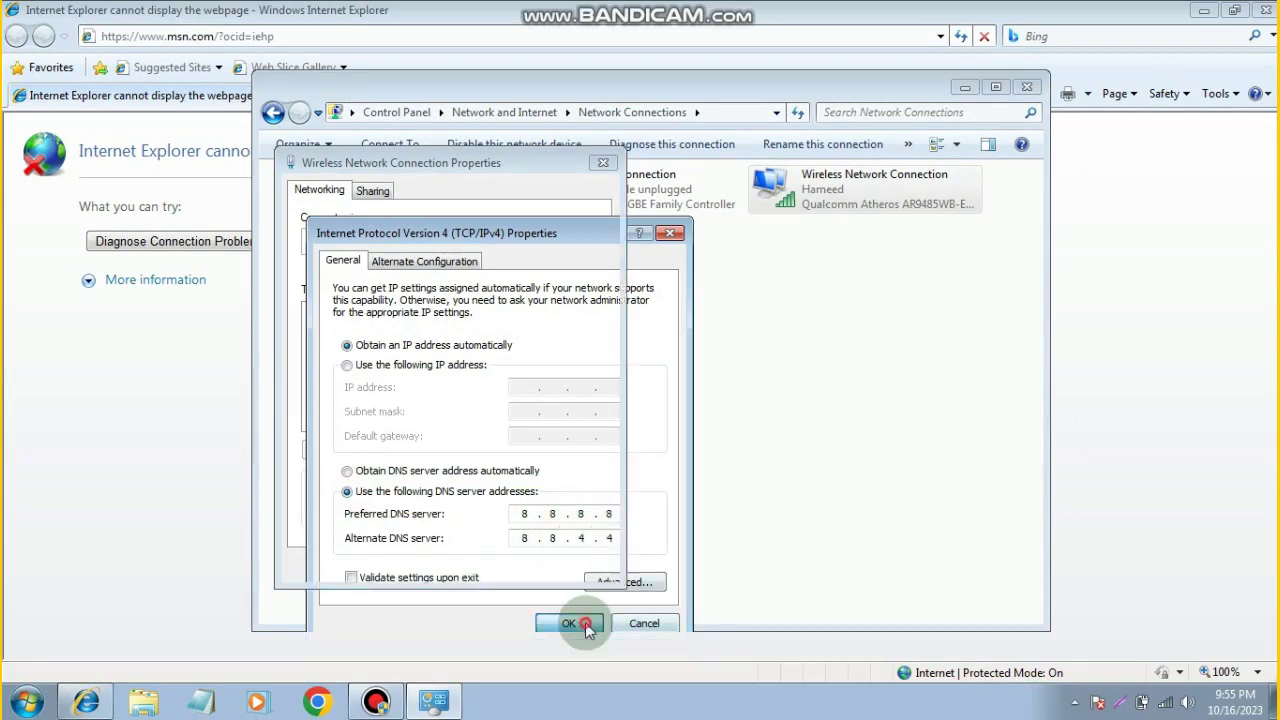
pyautogui.click(501, 566)
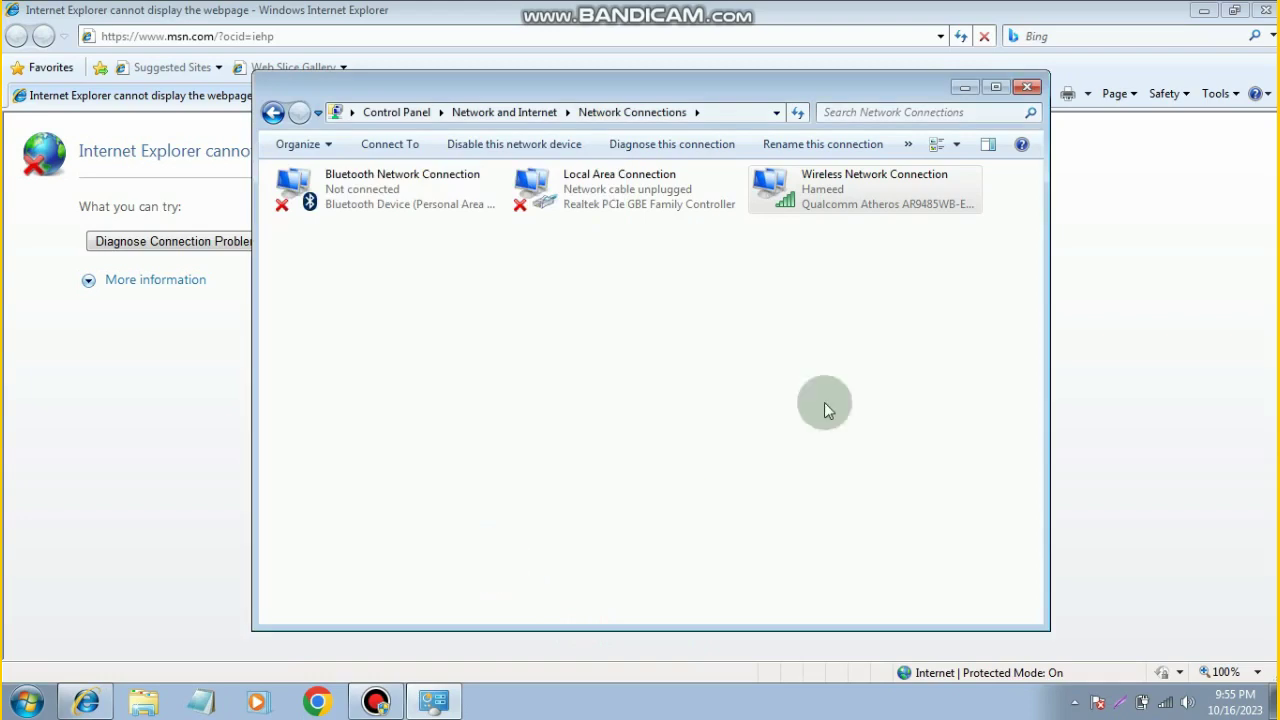
pyautogui.click(1027, 88)
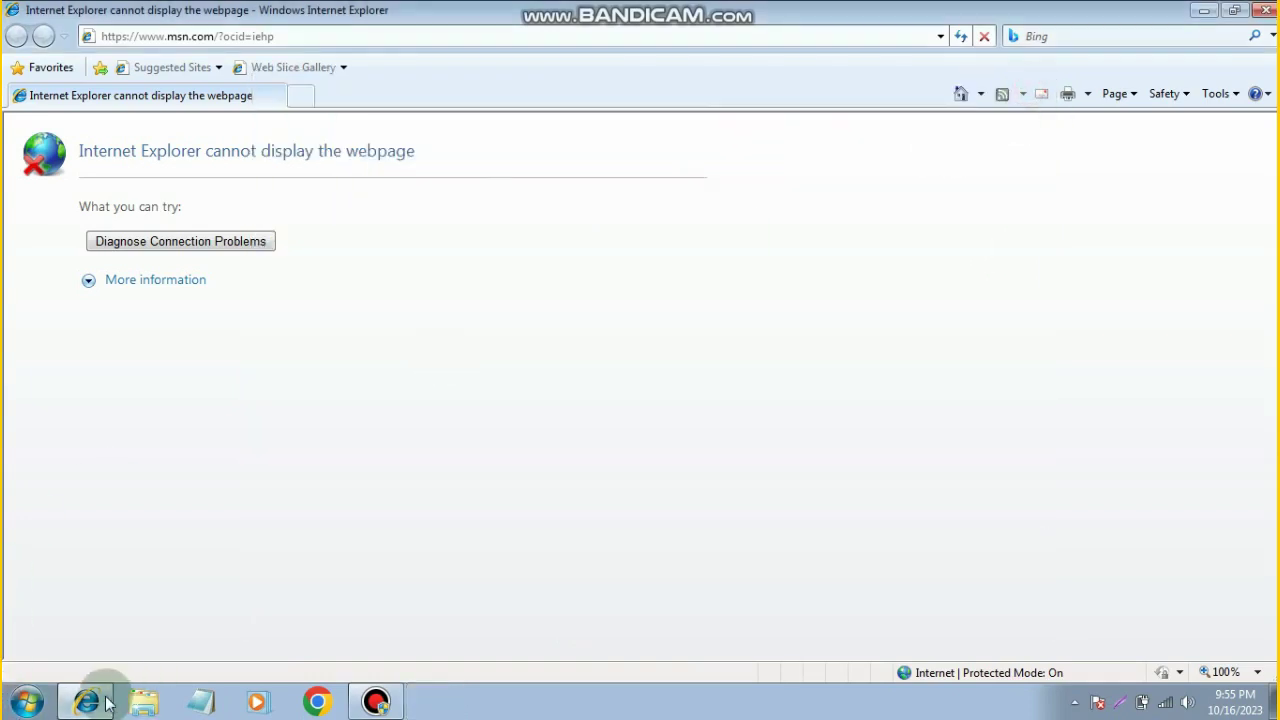
# - Restart Internet Explorer and postpone its first-run setup
pyautogui.click(86, 698)
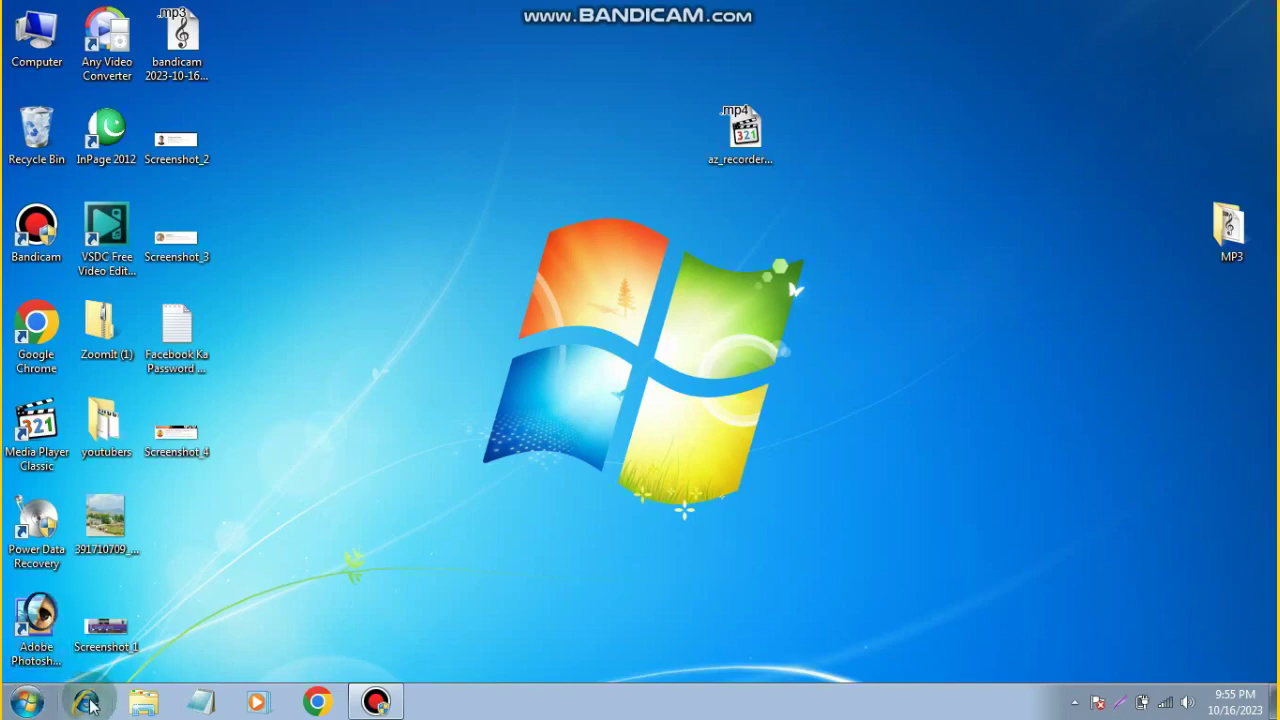
pyautogui.click(88, 702)
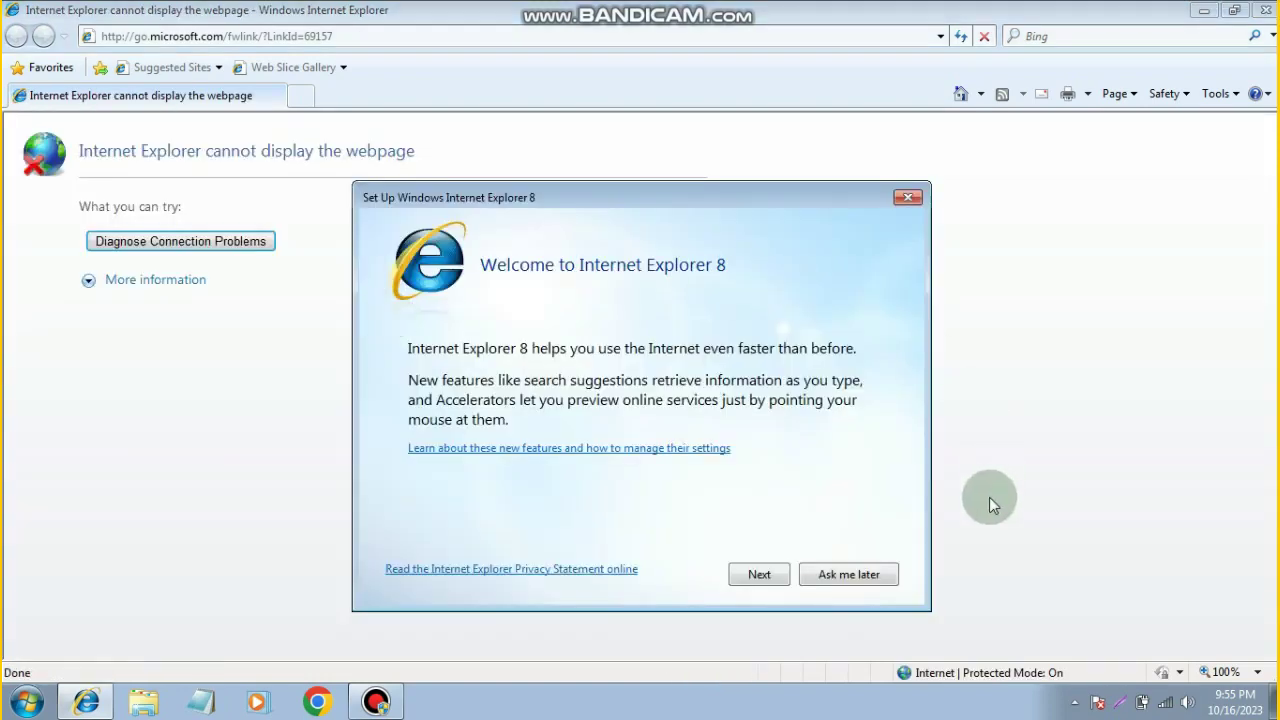
pyautogui.click(848, 575)
# - Test web access by searching for "google chrome" in the new browser session
pyautogui.click(215, 37)
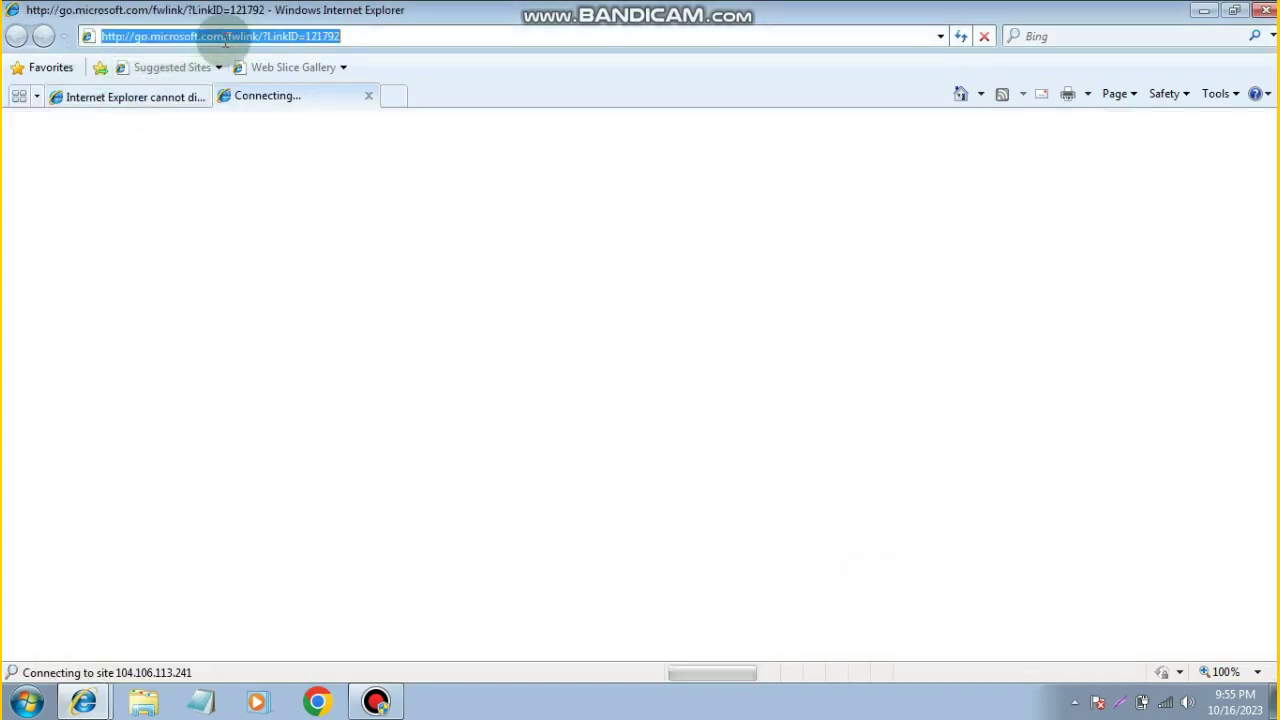
pyautogui.write('goog')
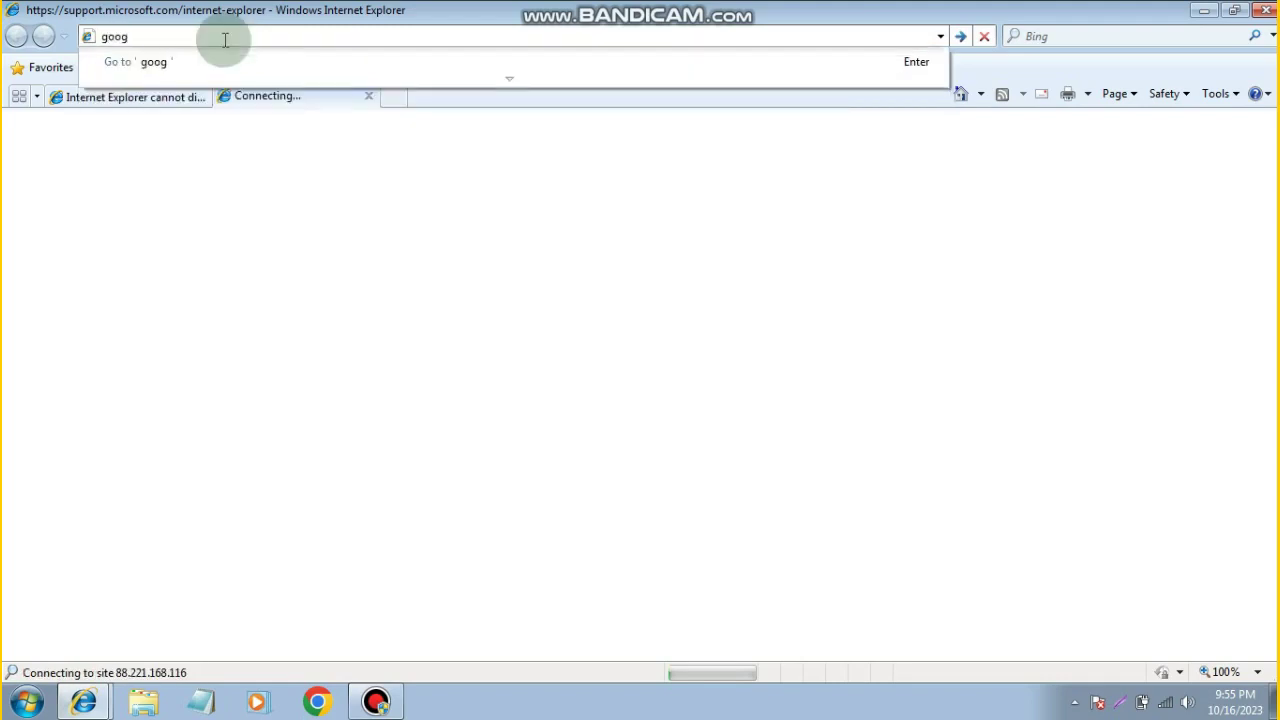
pyautogui.write('le')
pyautogui.write('ch')
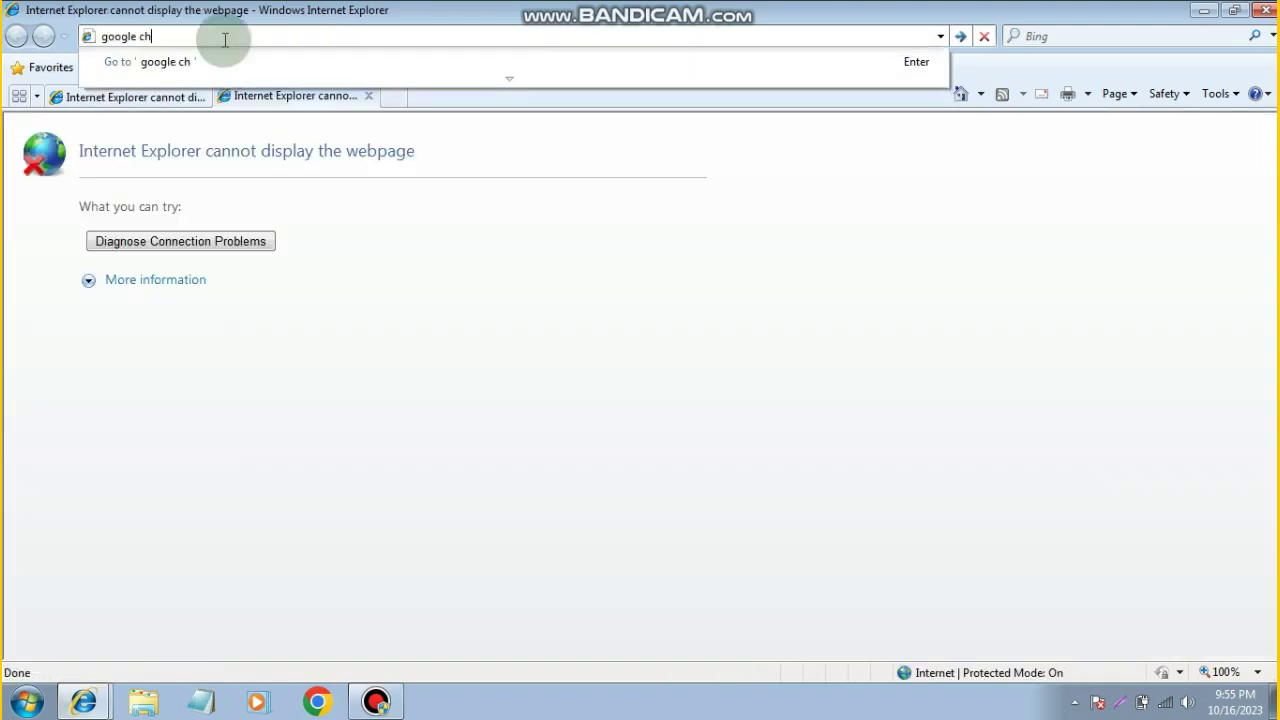
pyautogui.write('rome')
pyautogui.press('Return')
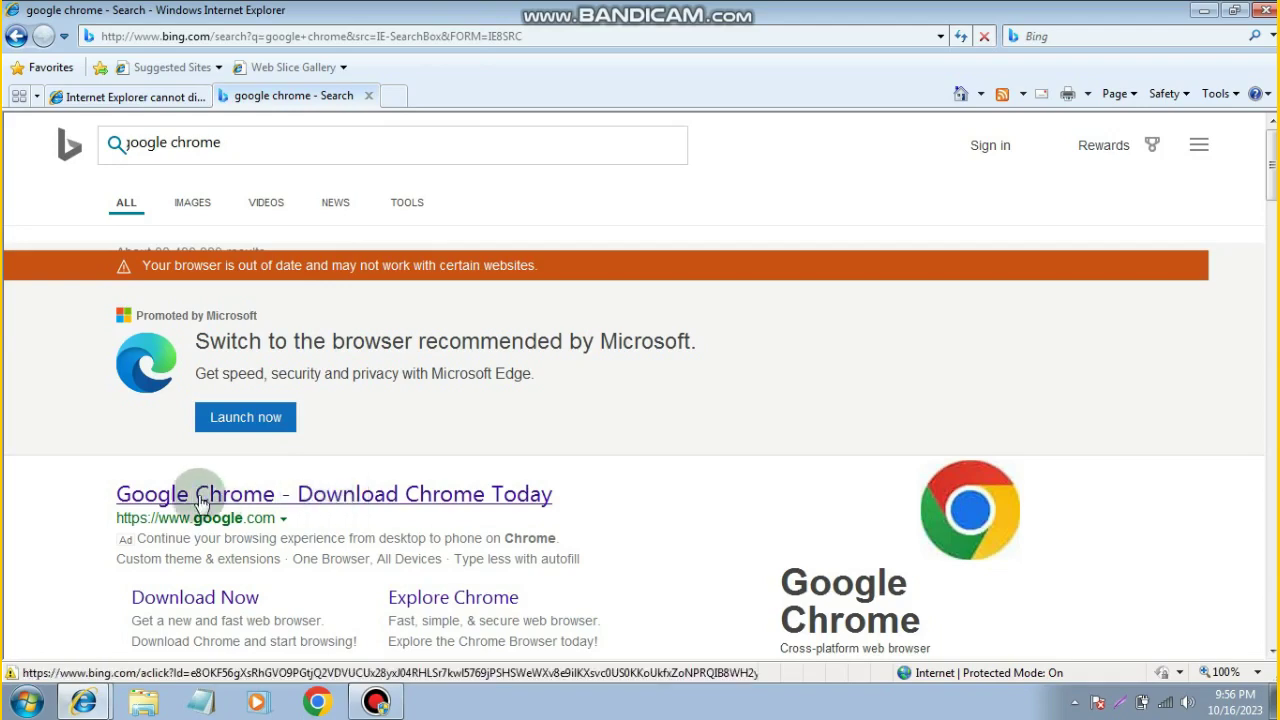
# - Open Google Chrome to check its new tab page, and close it
pyautogui.click(317, 701)
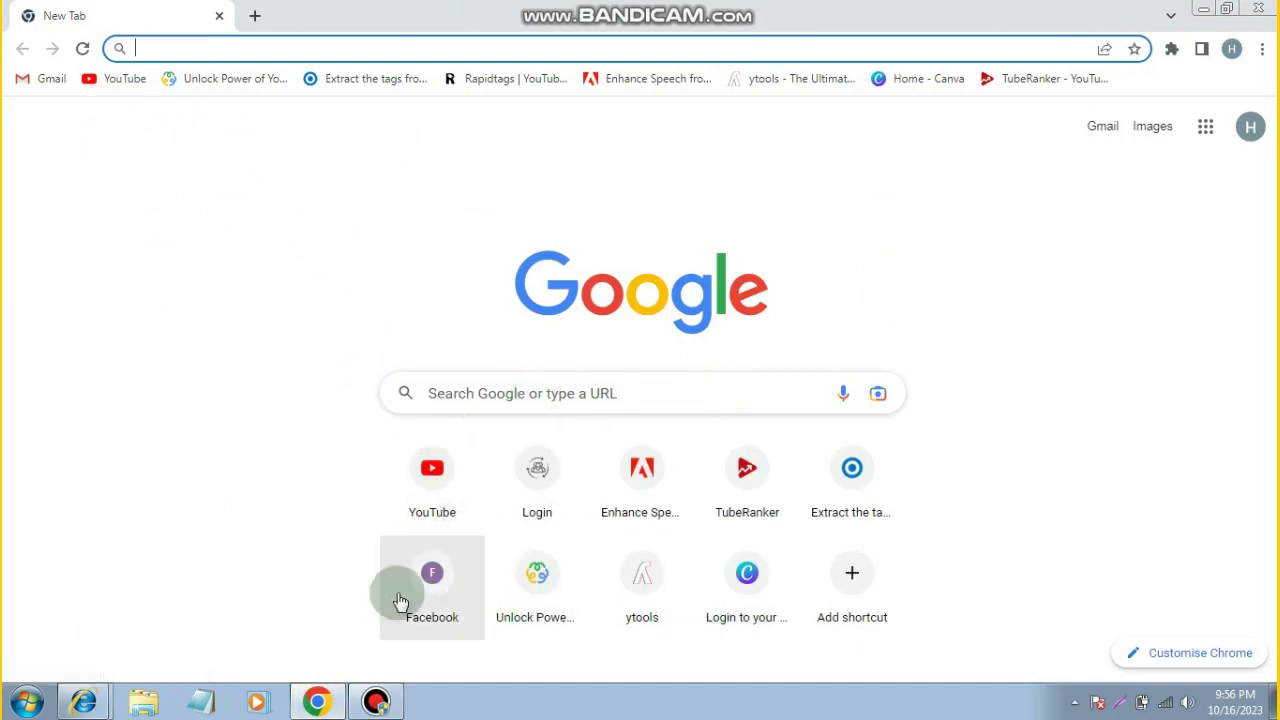
pyautogui.click(1226, 9)
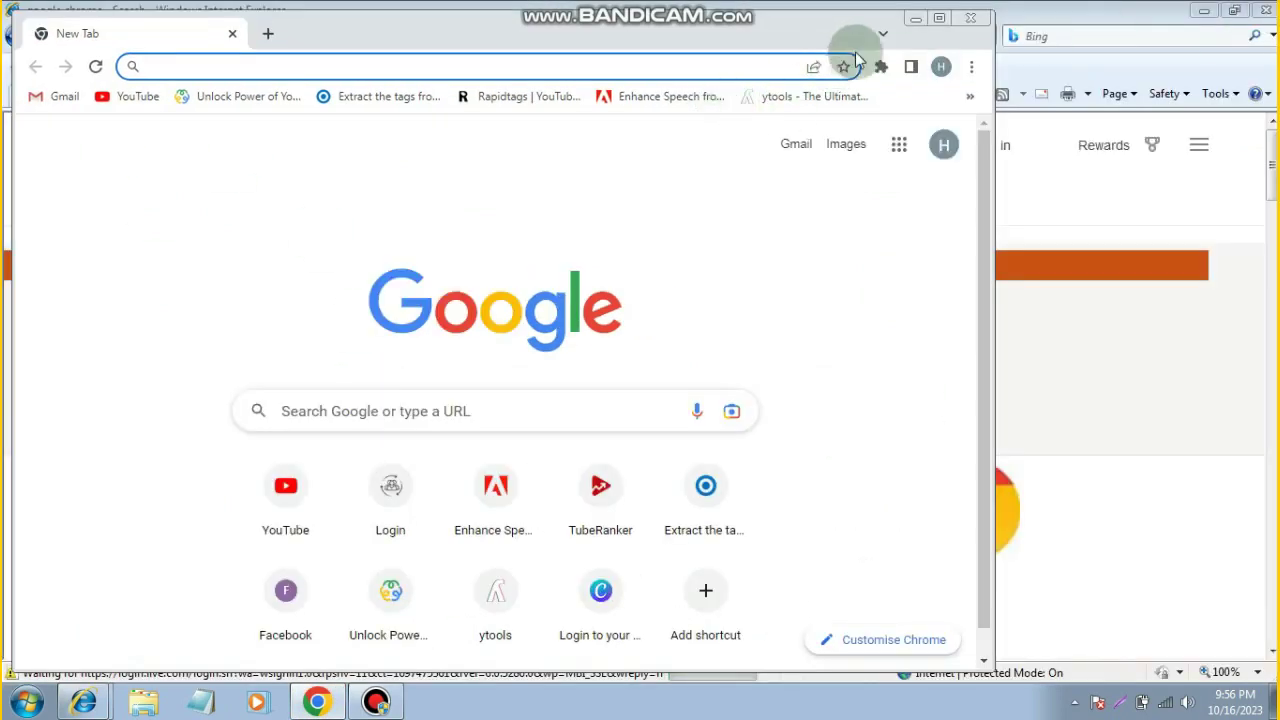
pyautogui.click(968, 18)
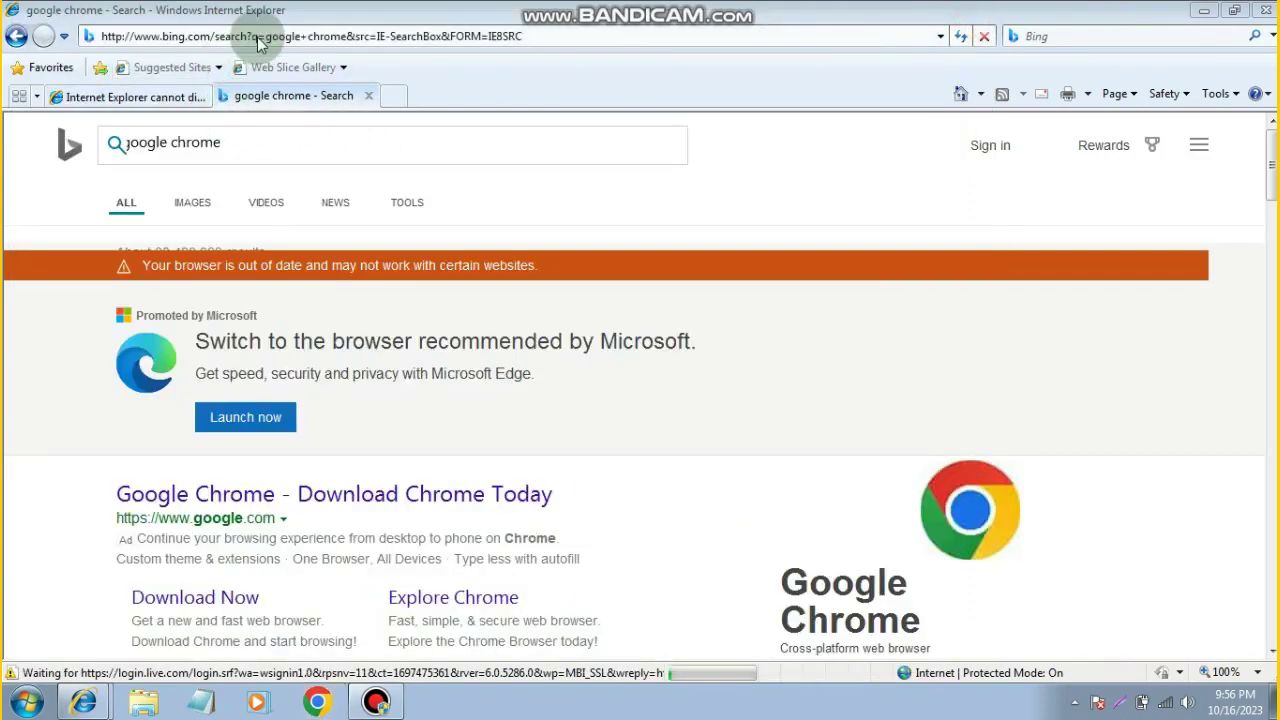
# - Close and relaunch Internet Explorer, and search the web for "google com"
pyautogui.click(1265, 10)
pyautogui.click(610, 357)
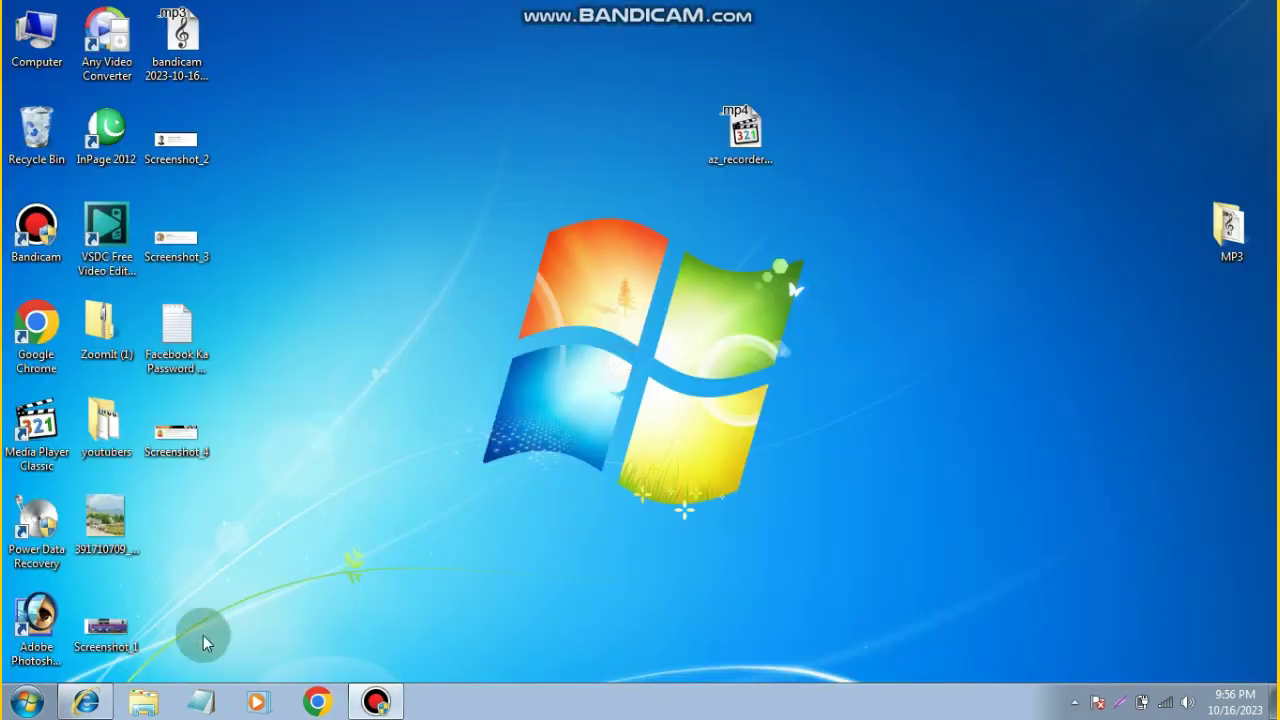
pyautogui.click(84, 702)
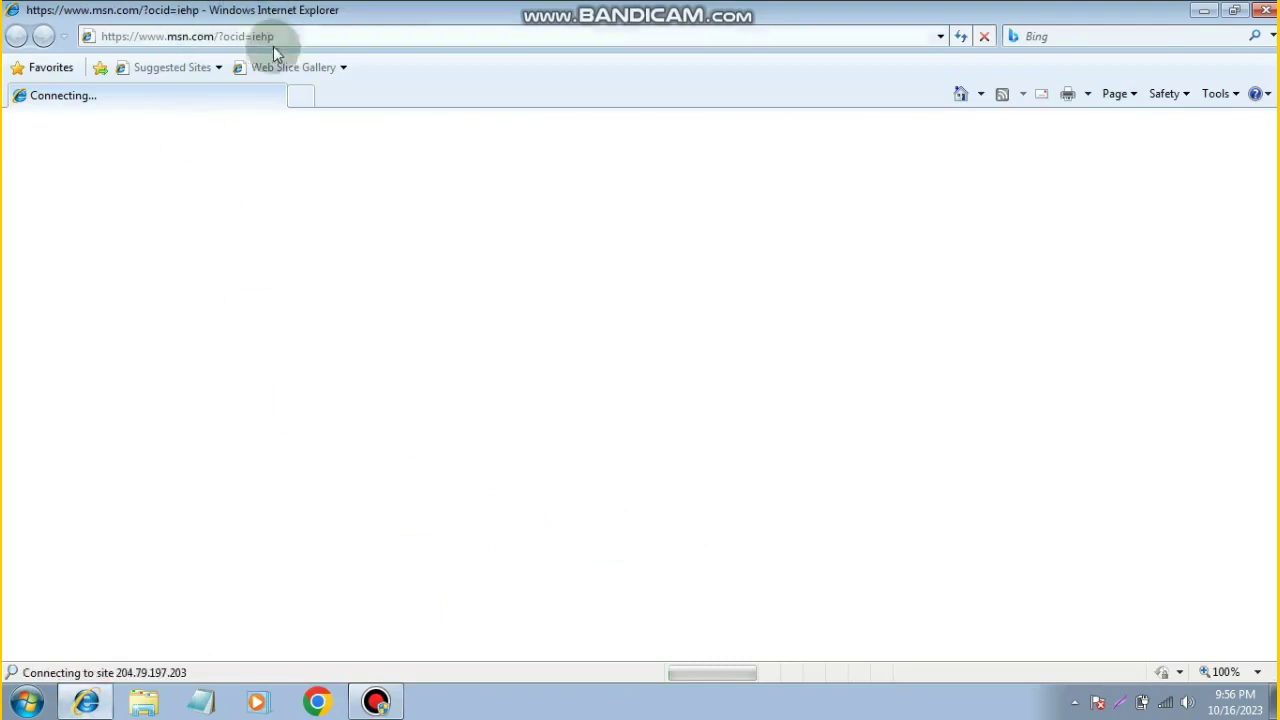
pyautogui.click(272, 40)
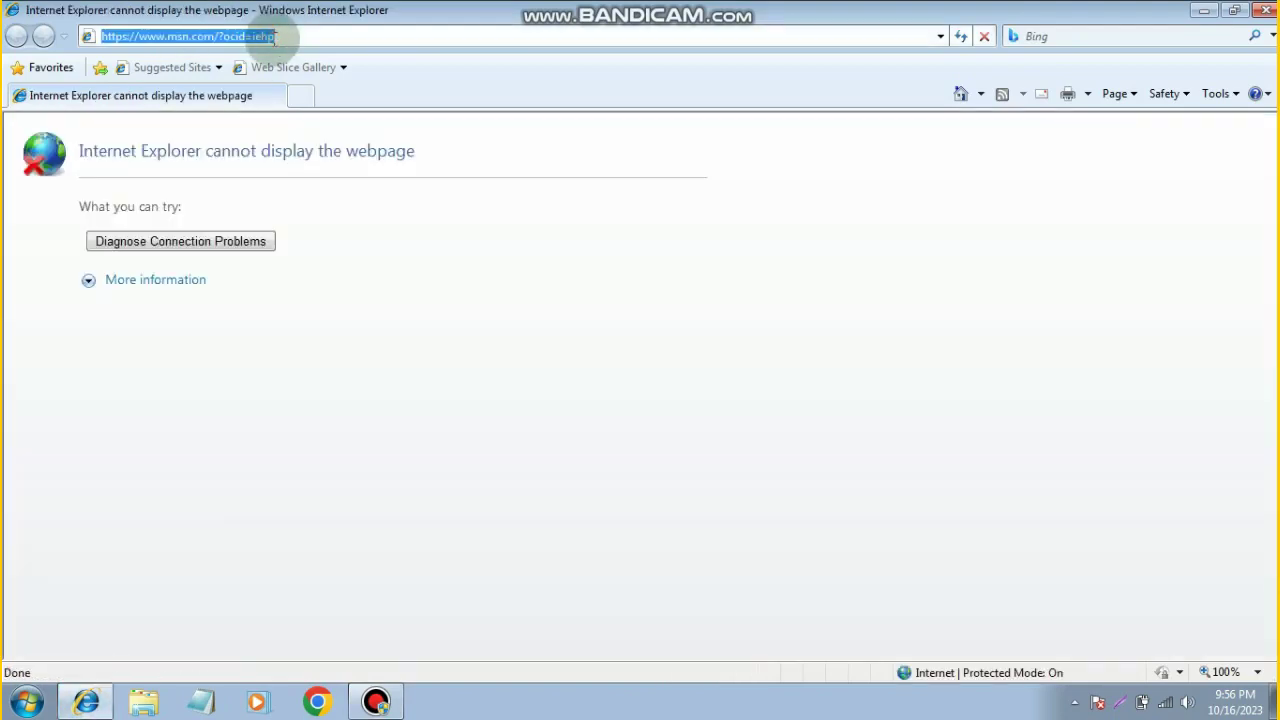
pyautogui.write('googl')
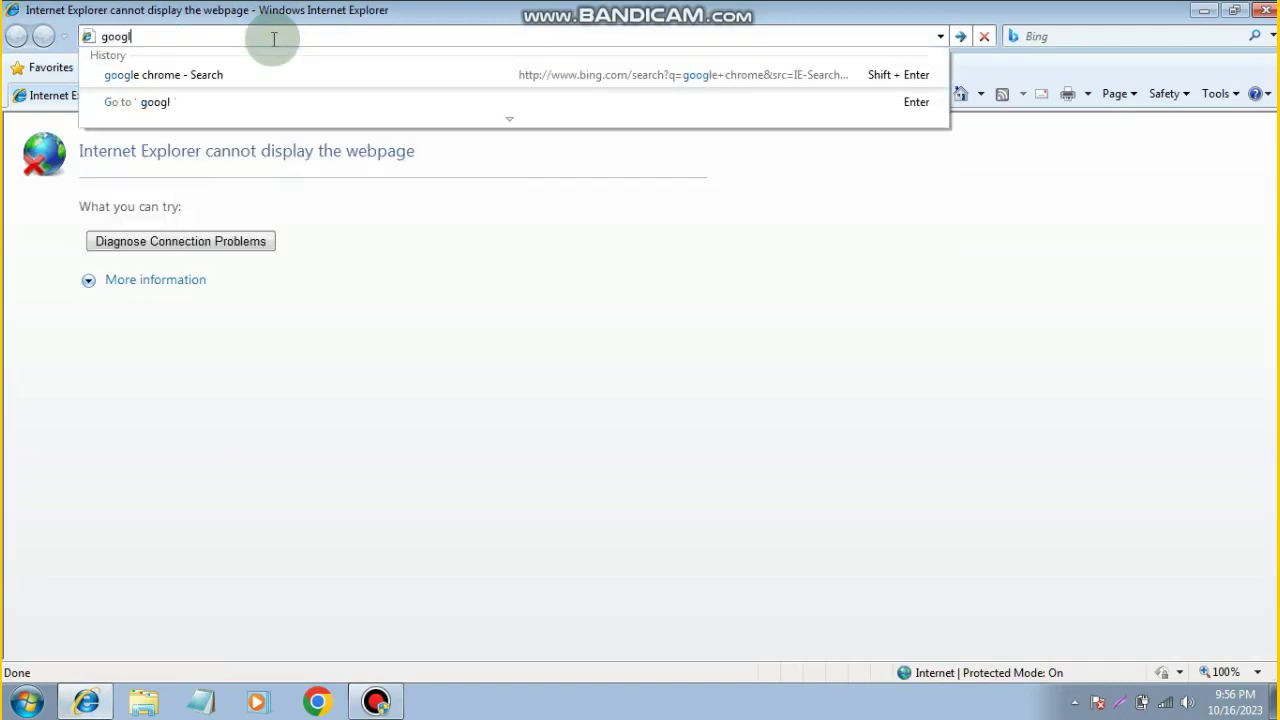
pyautogui.write('e com')
pyautogui.press('Return')
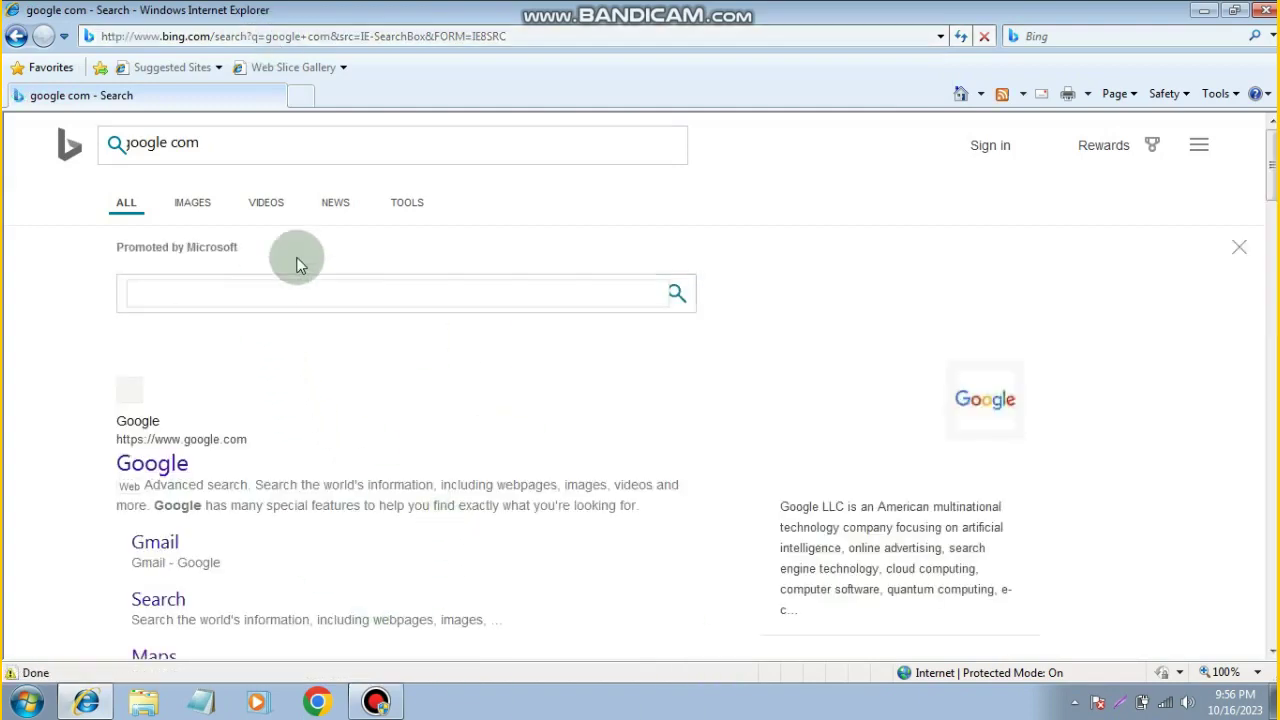
# - Search for "download games" using the promoted search field on the Bing results page
pyautogui.click(261, 302)
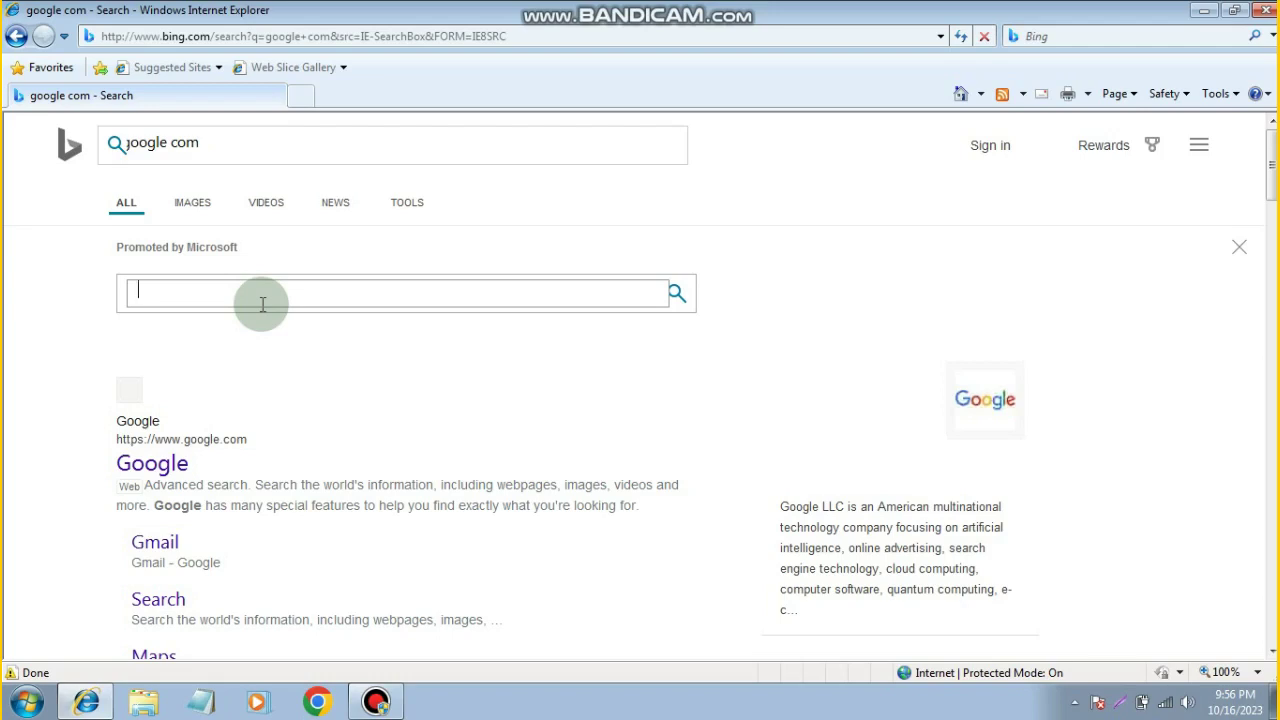
pyautogui.write('downl')
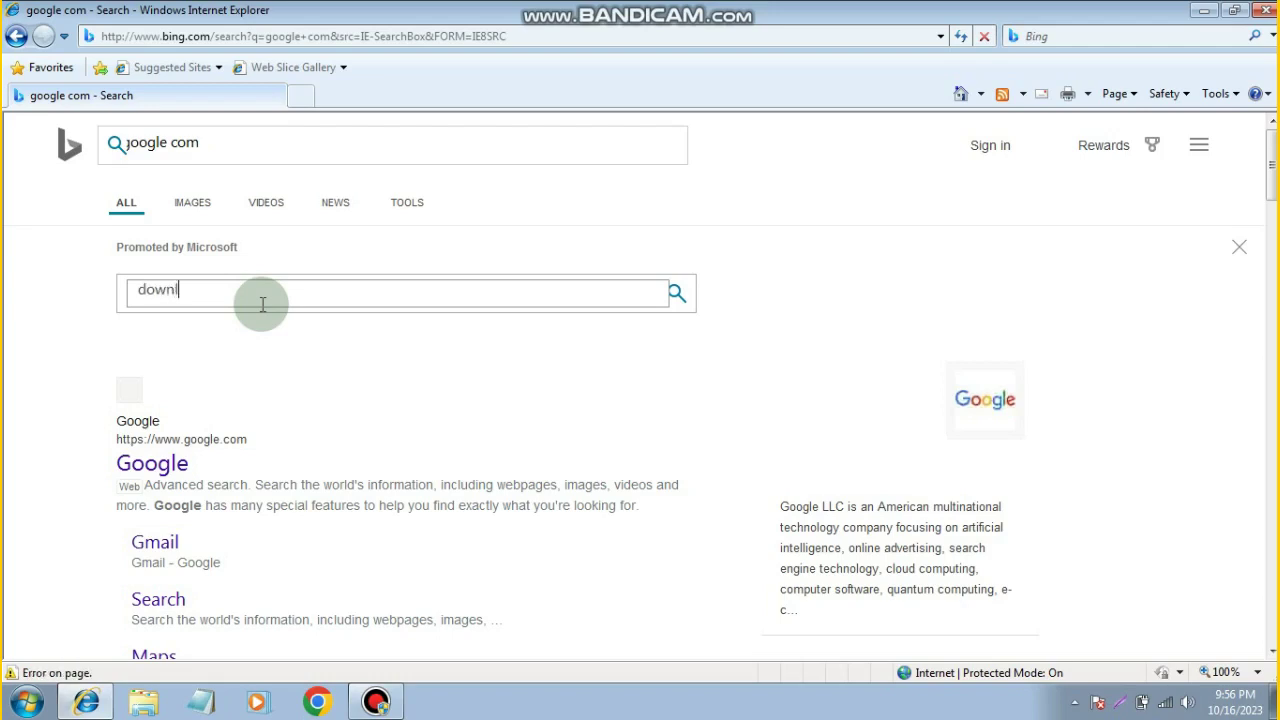
pyautogui.write('oad gam')
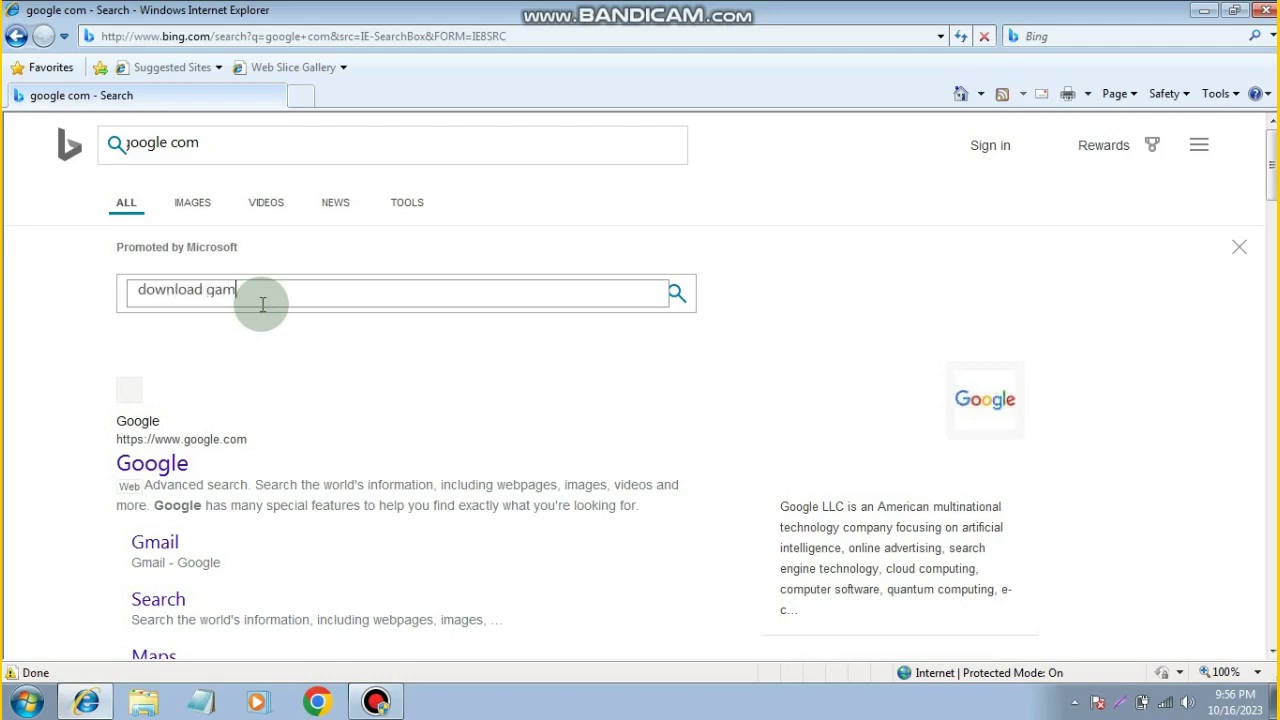
pyautogui.write('es')
pyautogui.press('Return')
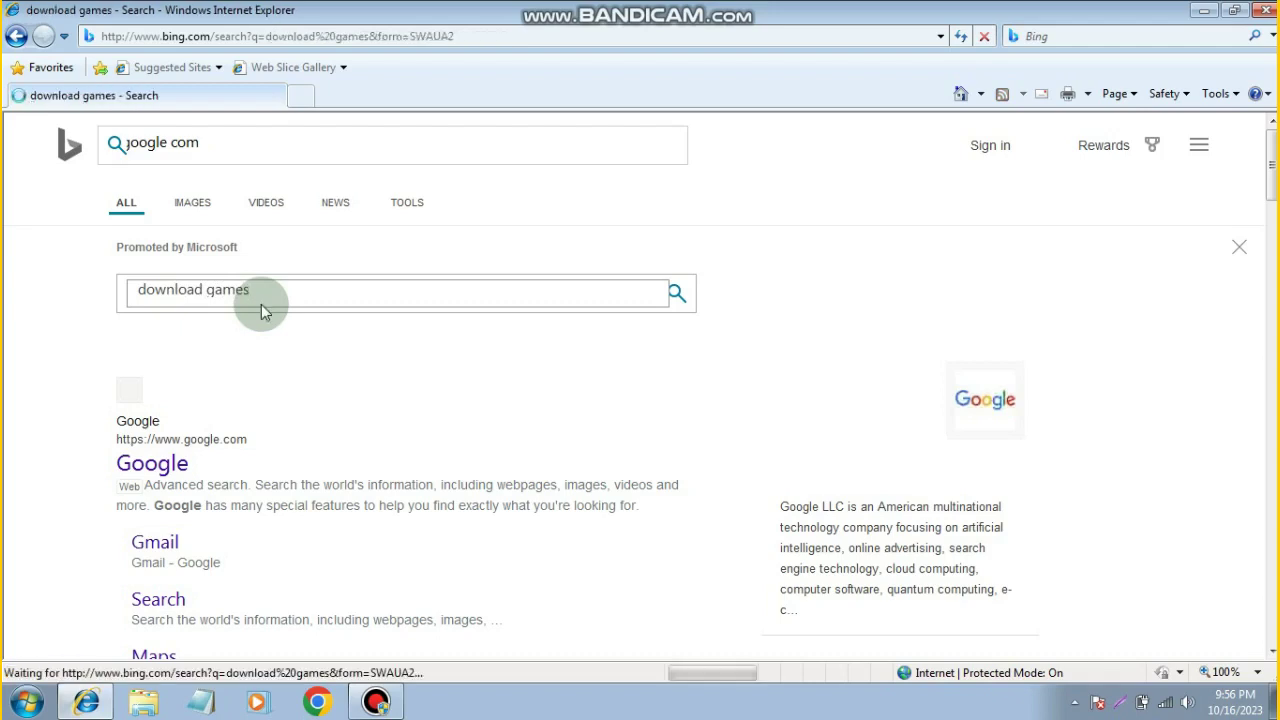